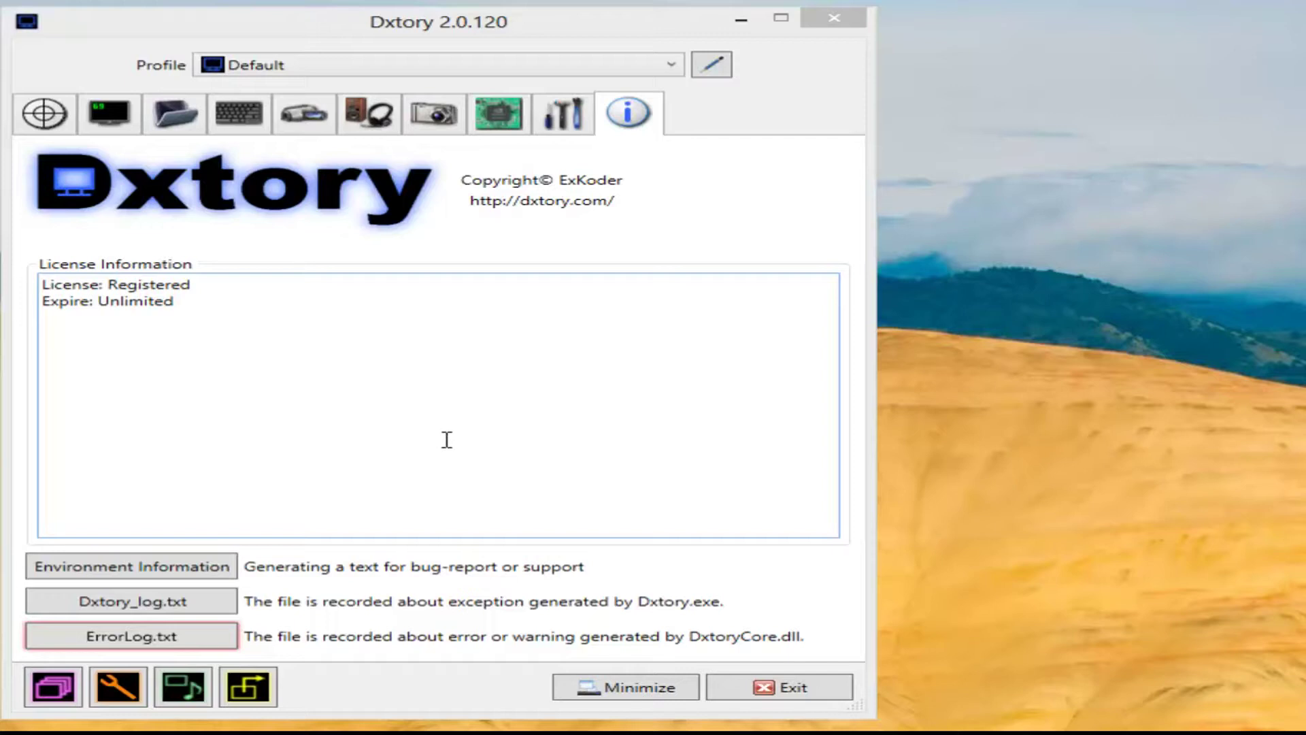
# Show the Default profile's Target Information and Process List page
pyautogui.click(44, 114)
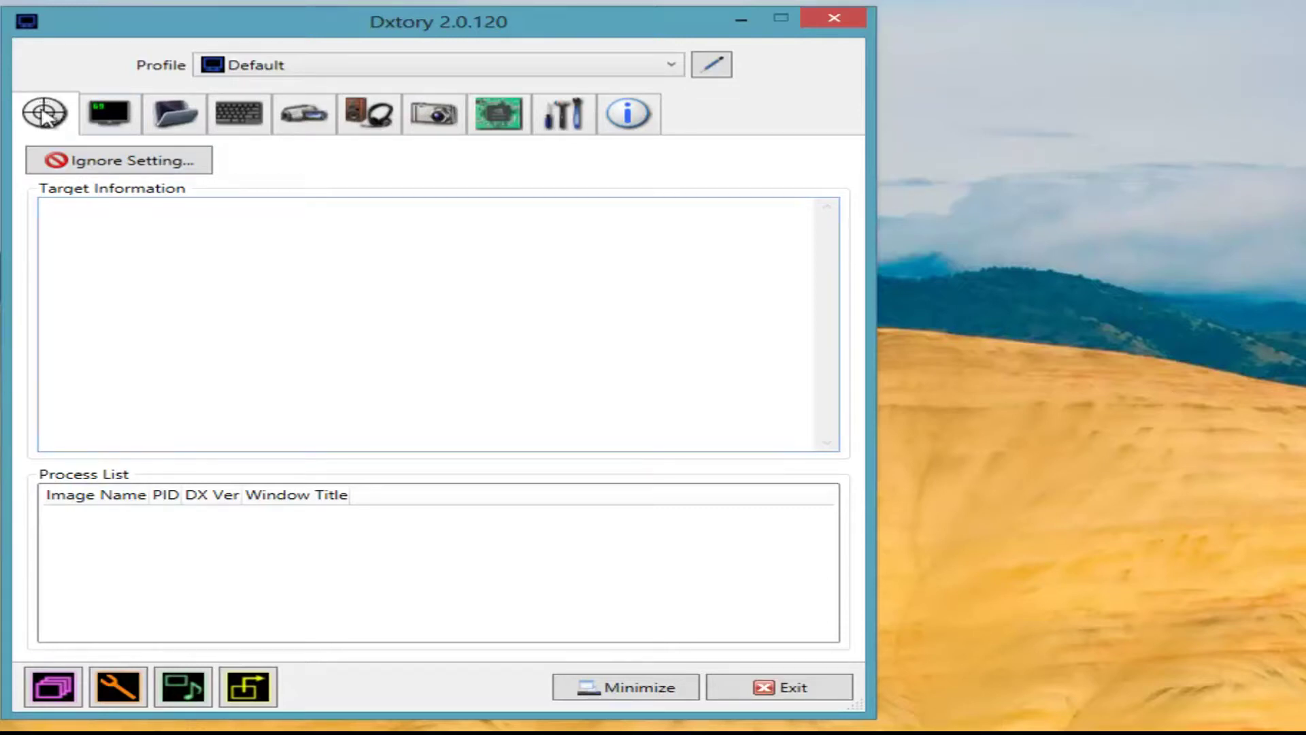
pyautogui.hotkey('ctrl', 'Tab')
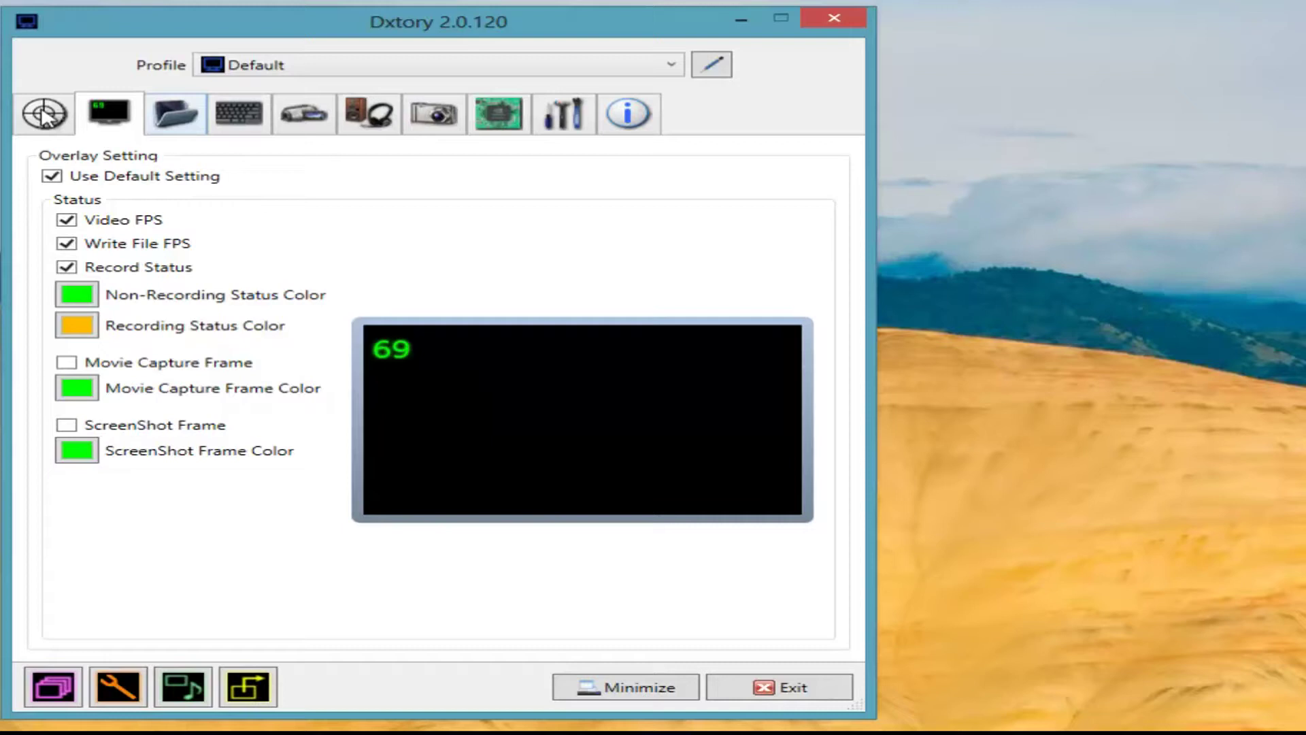
# Open the Folder settings and begin adding another movie save folder on New Volume (F:)
pyautogui.click(176, 113)
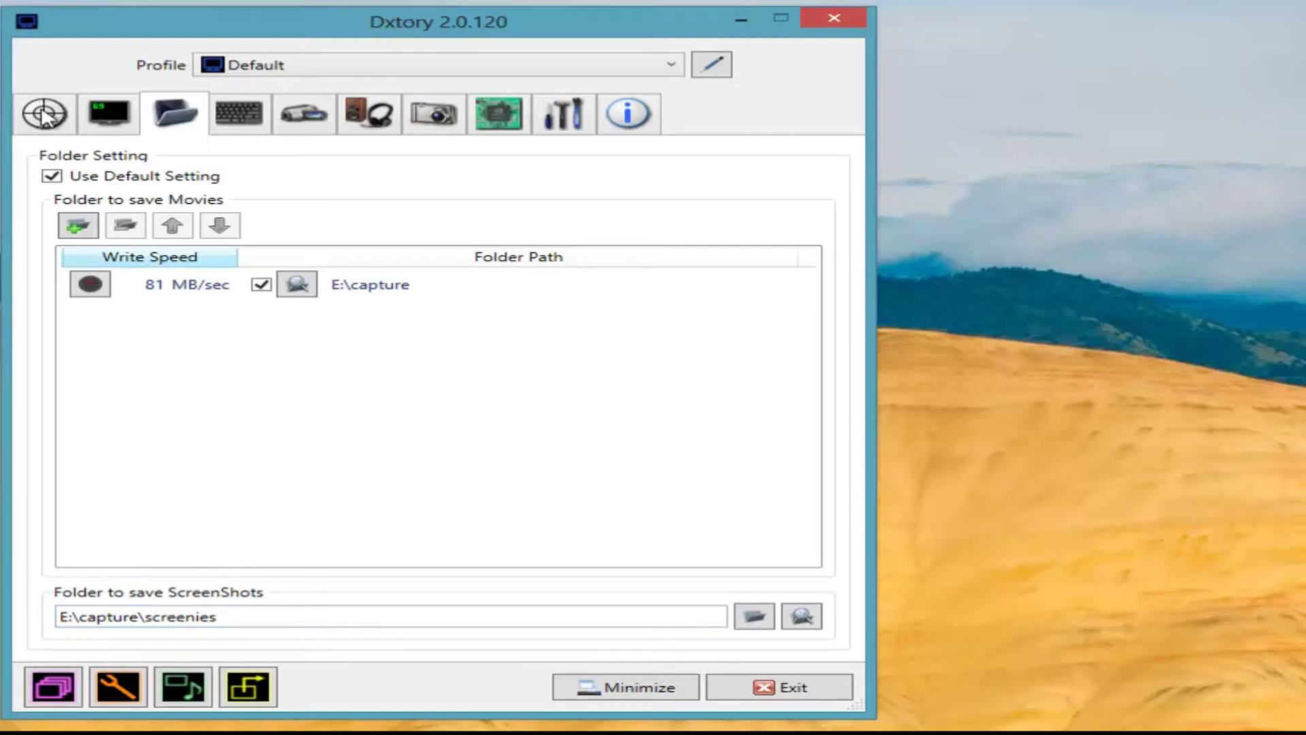
pyautogui.press('Return')
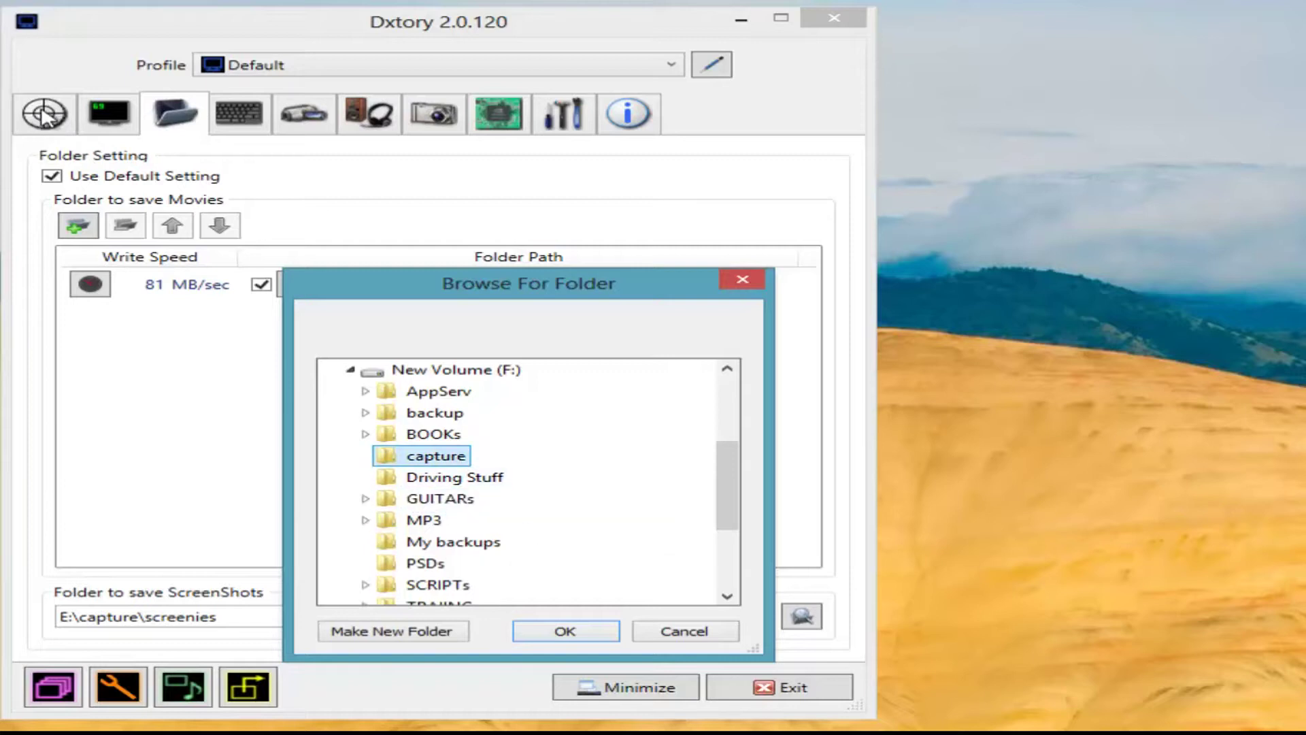
# Add F:\capture as a movie folder and benchmark its write speed at 98 MB/sec
pyautogui.press('Return')
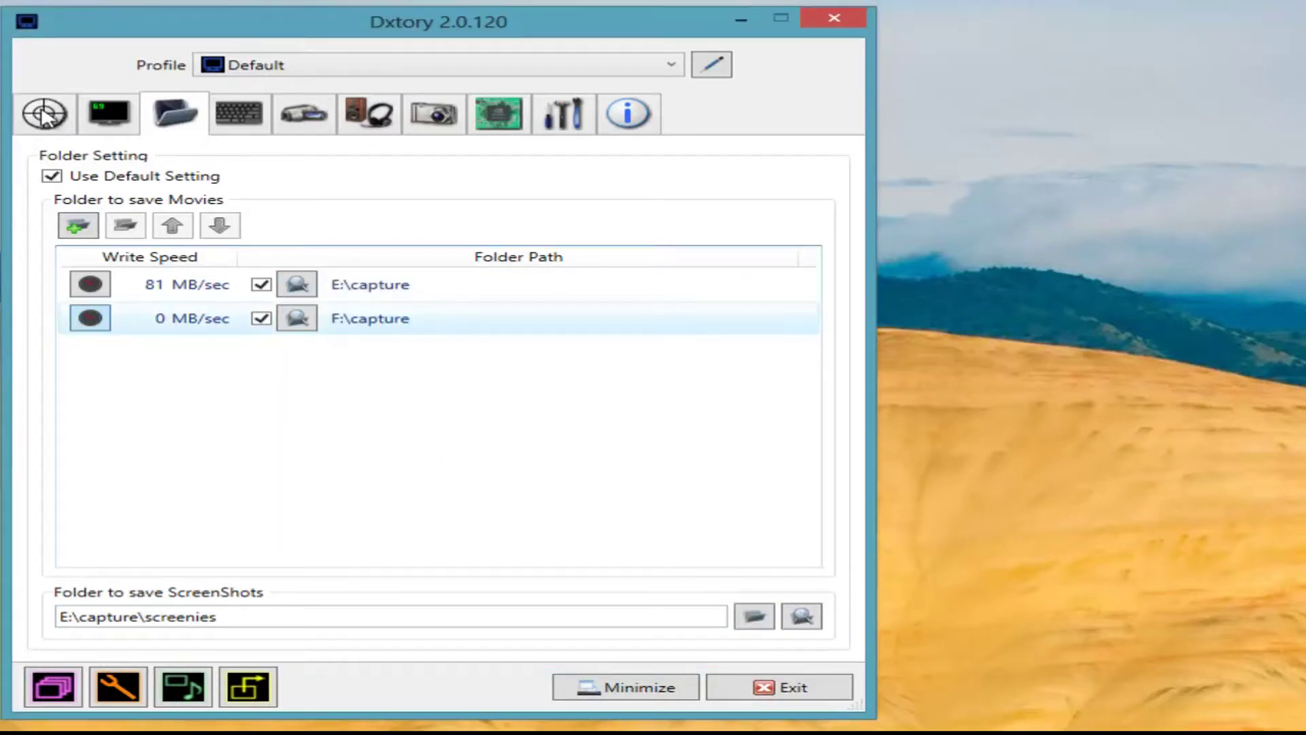
pyautogui.press('Return')
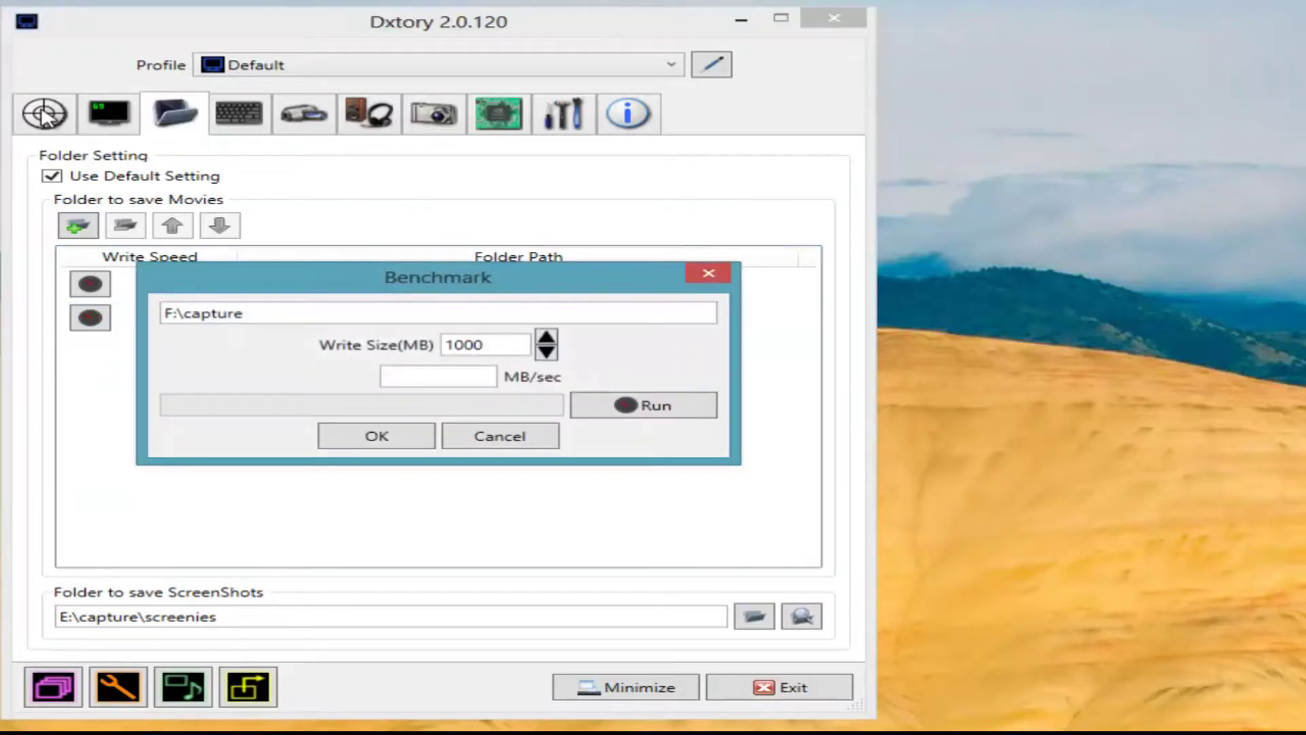
pyautogui.press('Return')
pyautogui.press('Return')
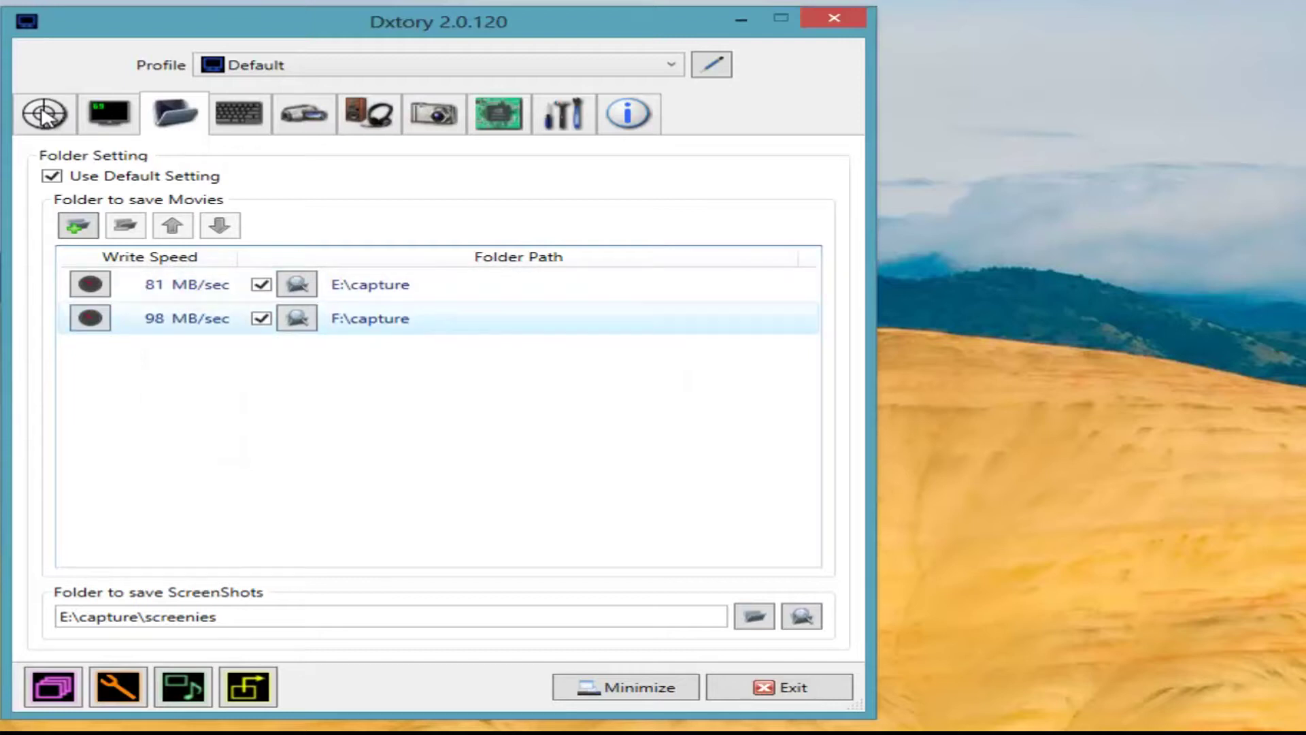
pyautogui.press('Up')
pyautogui.press('Down')
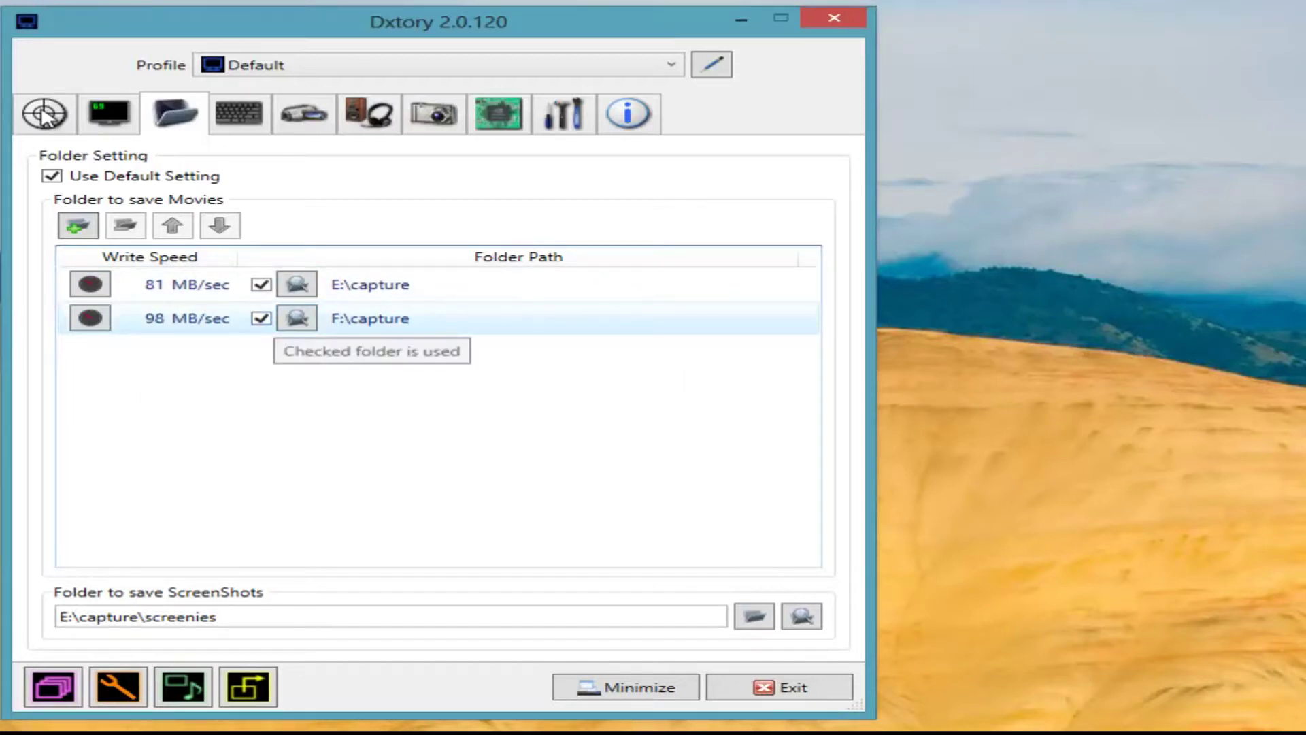
pyautogui.press('Up')
pyautogui.press('Down')
pyautogui.press('Up')
pyautogui.press('Down')
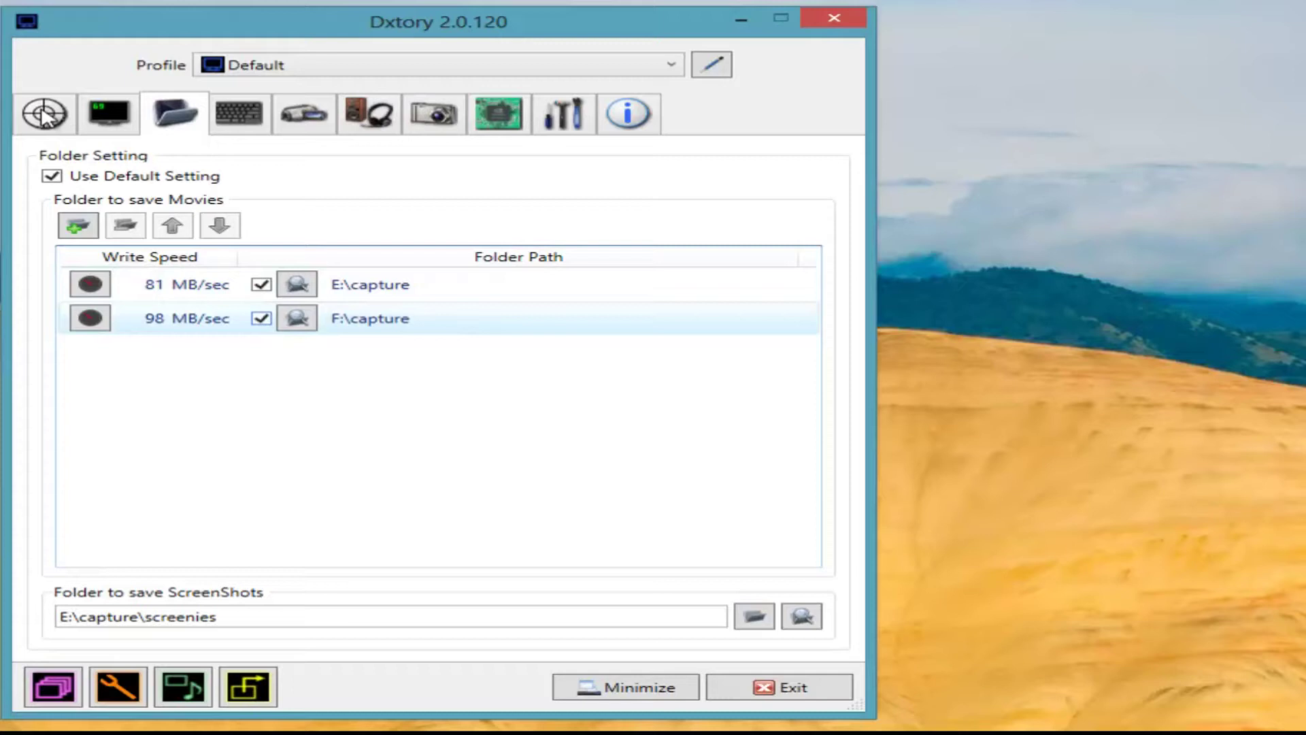
pyautogui.press('Up')
pyautogui.press('Down')
pyautogui.press('Up')
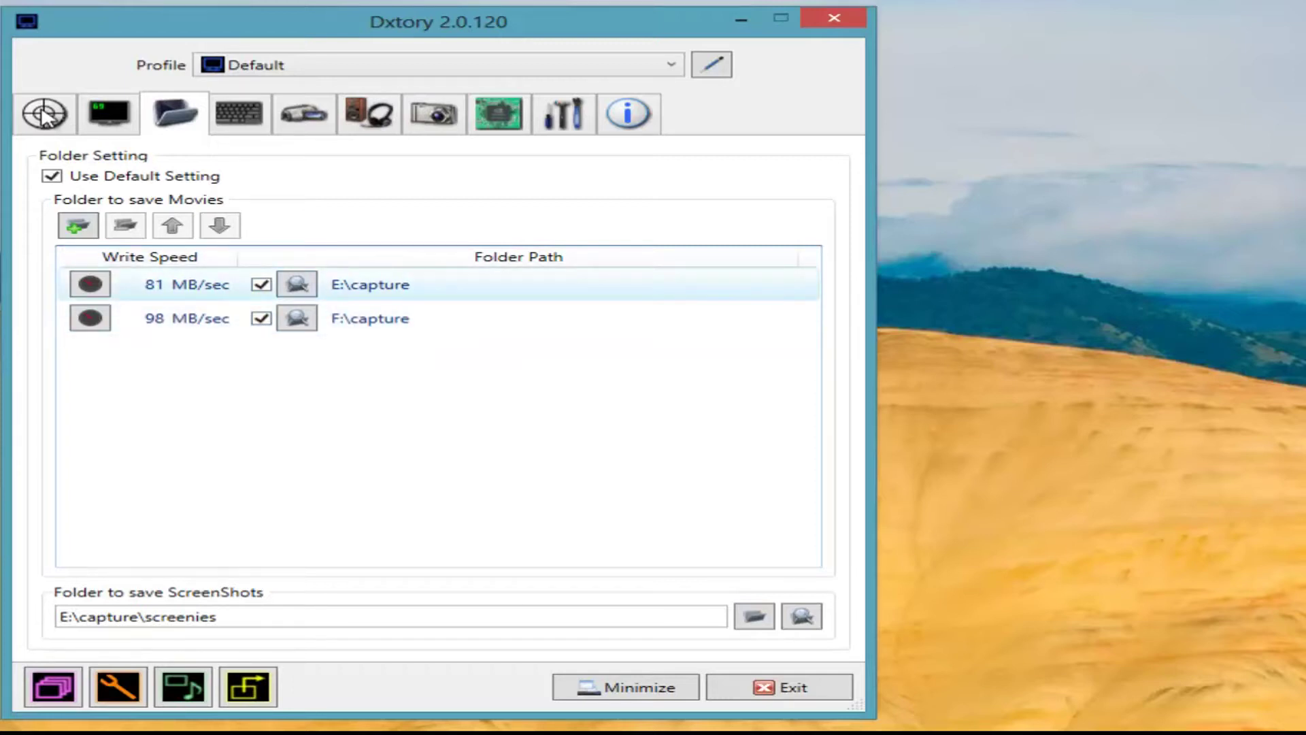
pyautogui.press('Down')
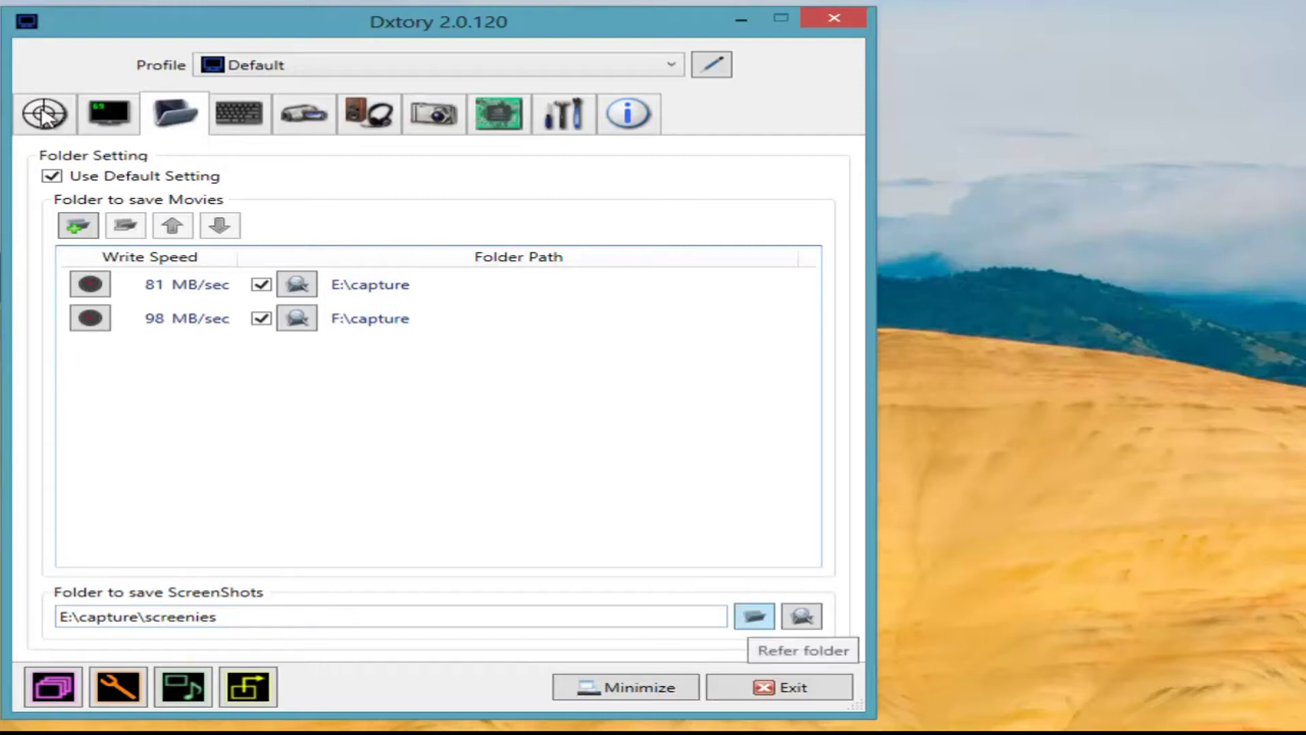
pyautogui.click(754, 616)
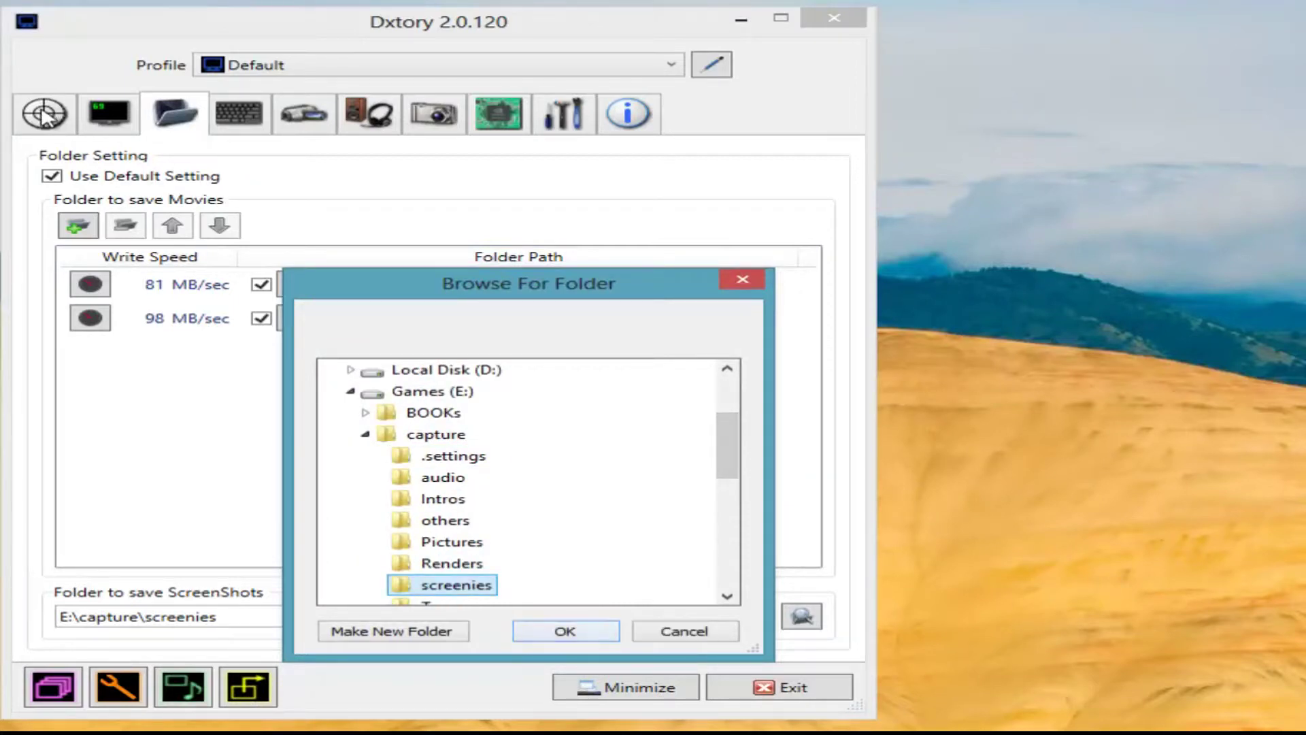
pyautogui.press('Return')
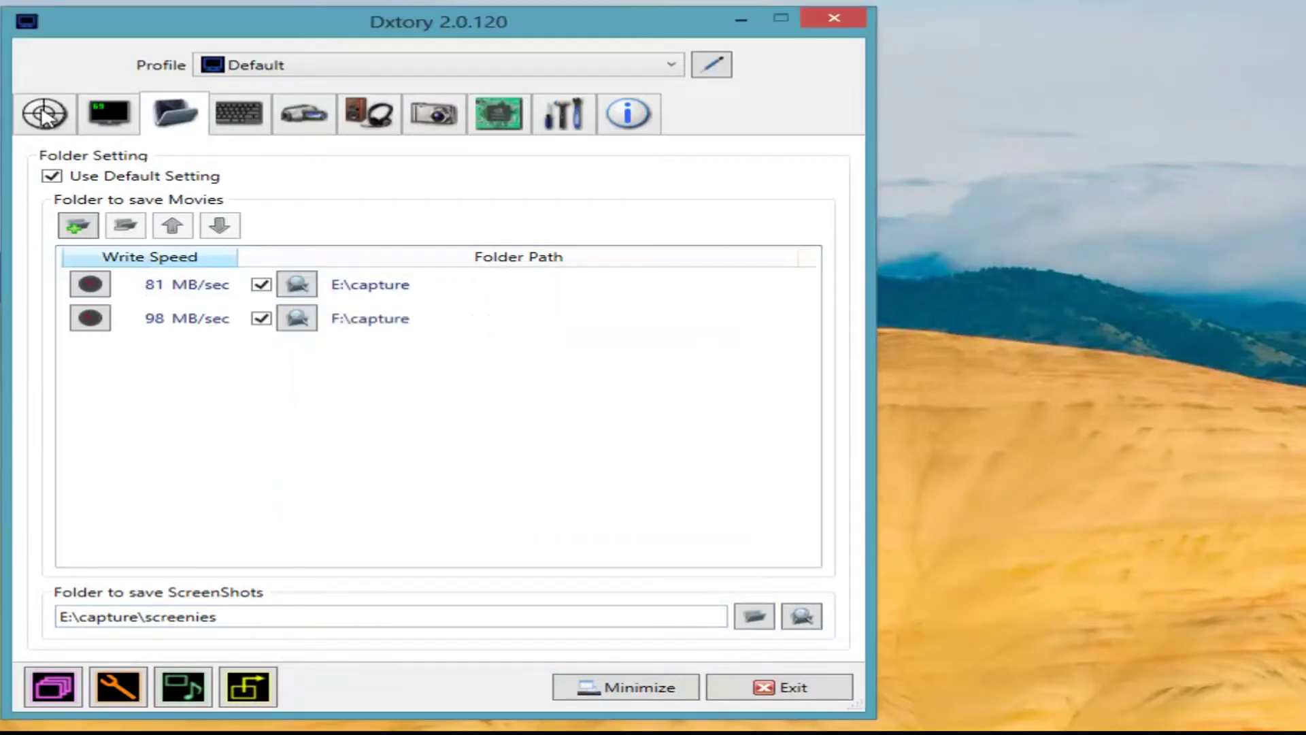
# Show the HotKey page with F9 for movie capture and Prnt Scrn for screenshots, keeping the Default profile
pyautogui.hotkey('ctrl', 'Tab')
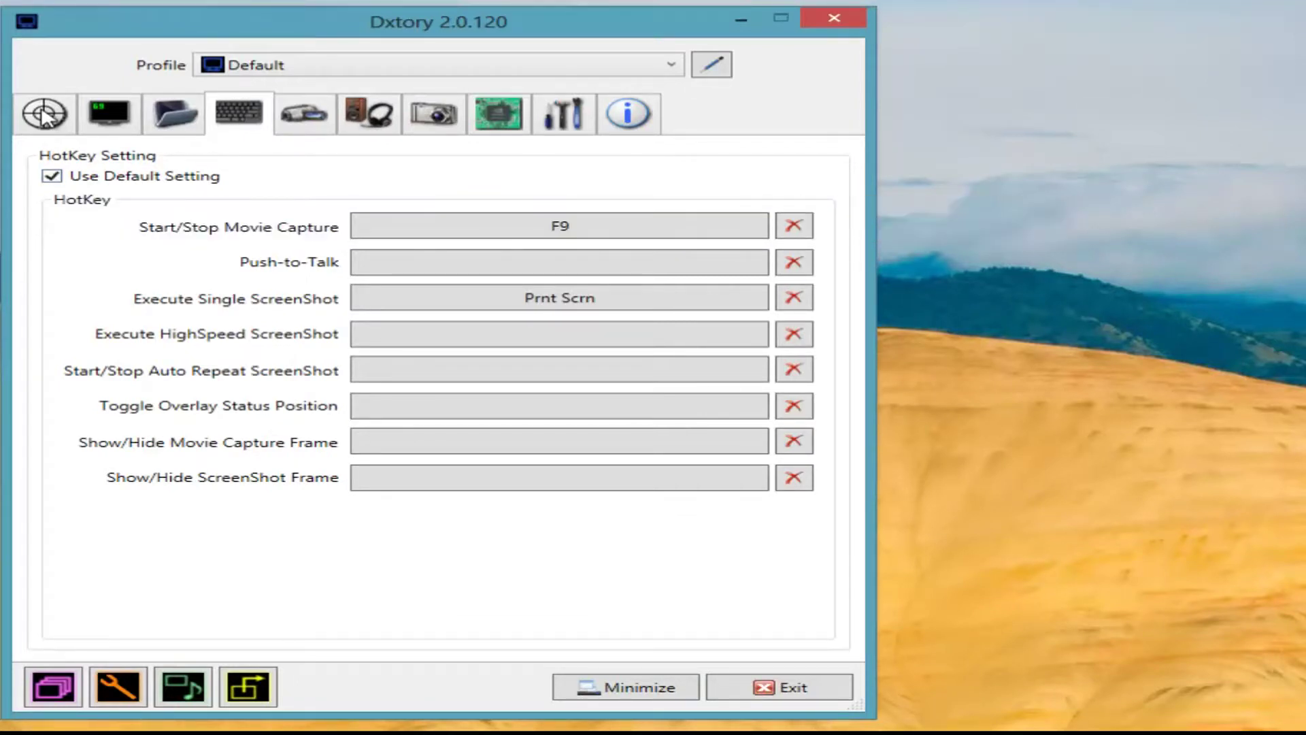
pyautogui.hotkey('alt', 'Down')
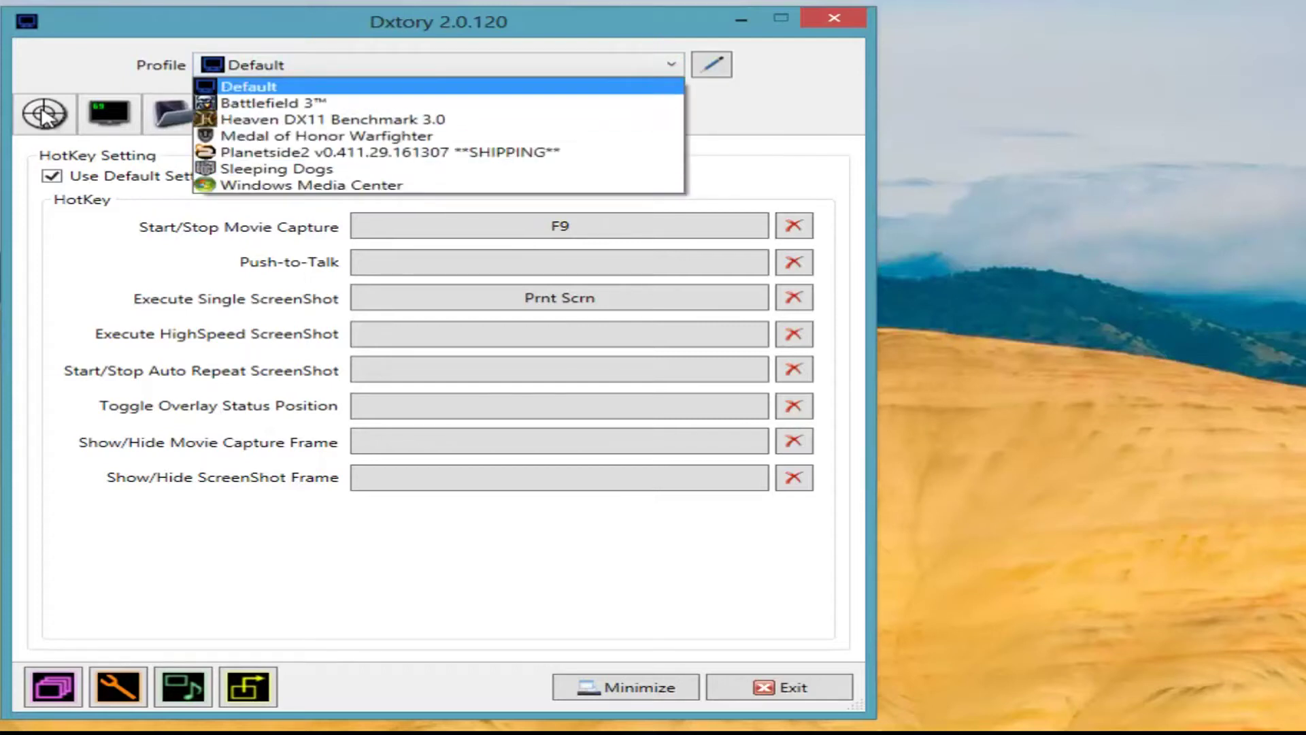
pyautogui.press('Escape')
pyautogui.press('Tab')
pyautogui.press('Tab')
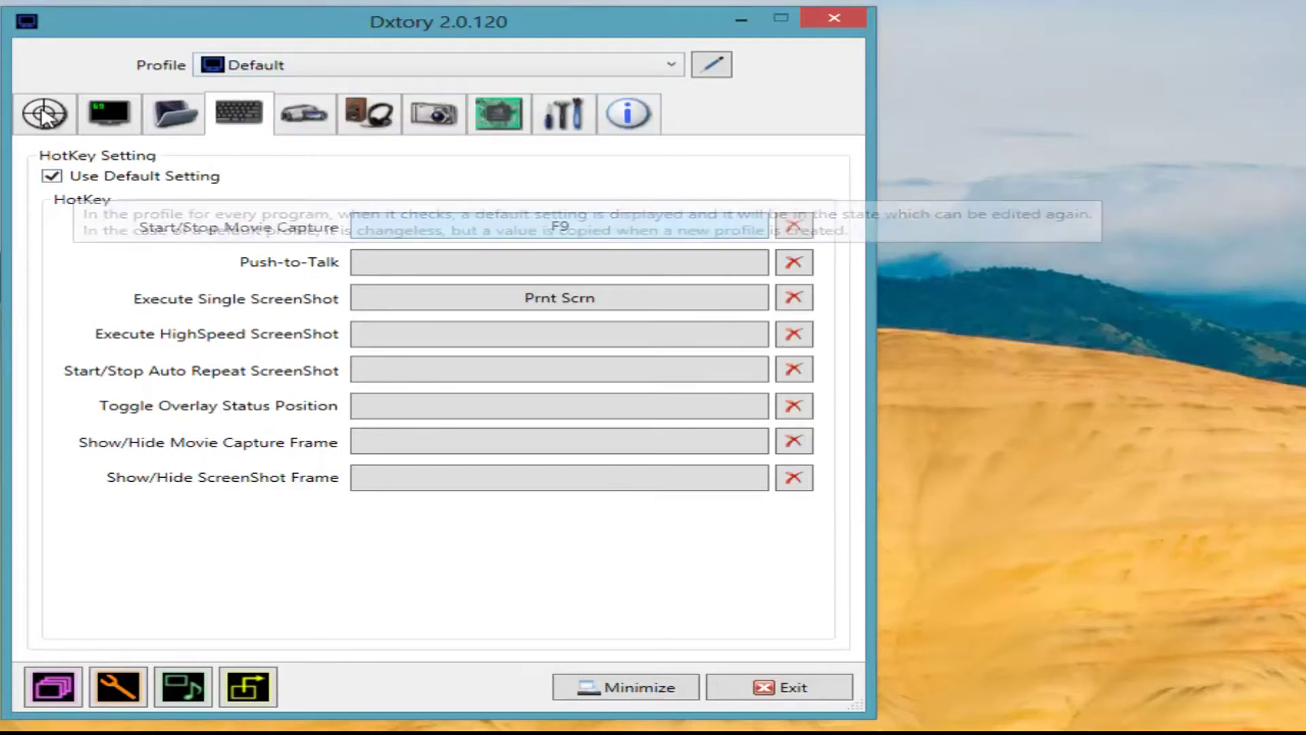
pyautogui.press('Tab')
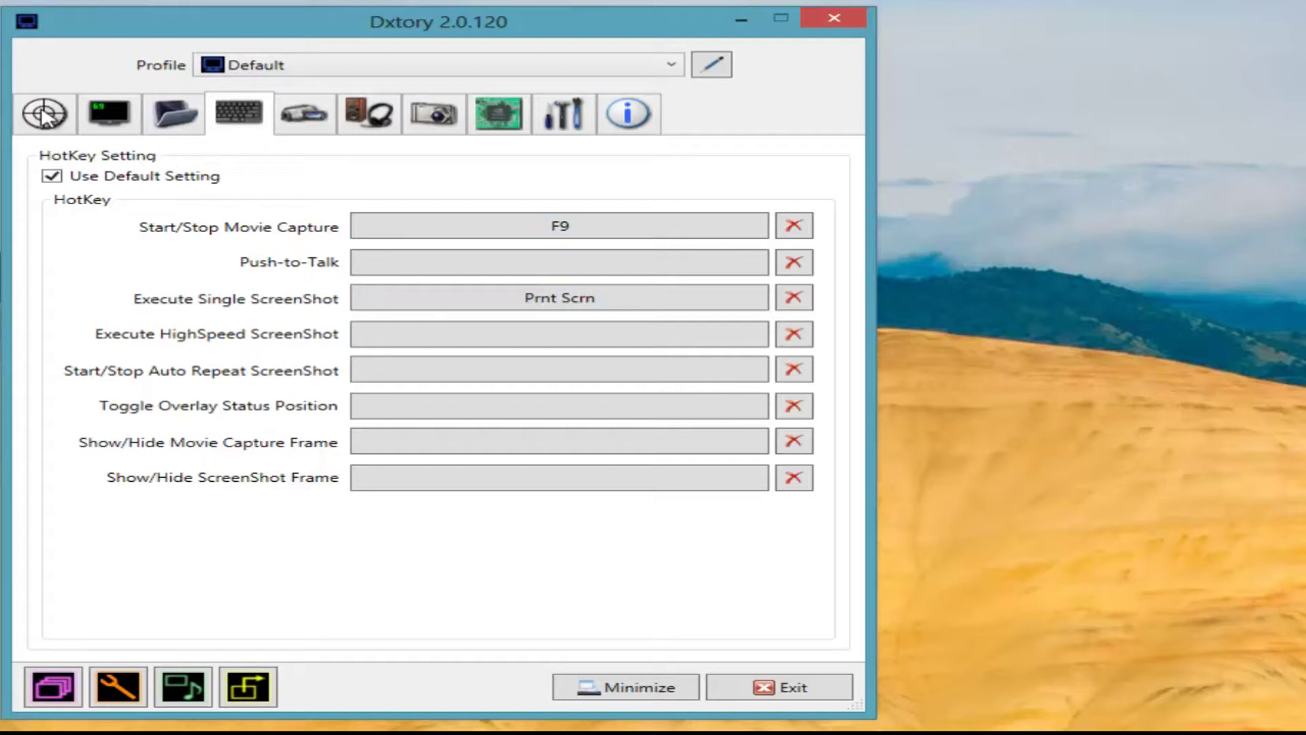
# In Movie settings, try Dxtory Video Codec and view its codec settings
pyautogui.click(304, 114)
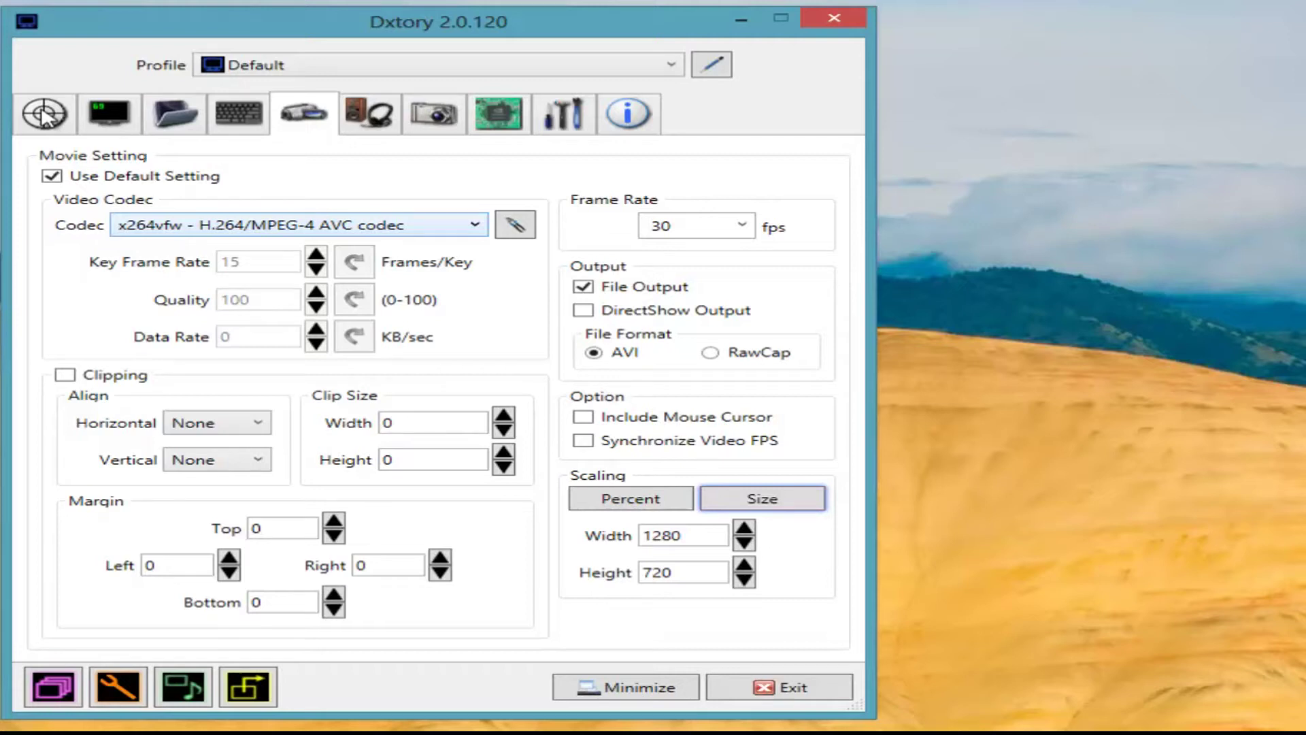
pyautogui.hotkey('alt', 'Down')
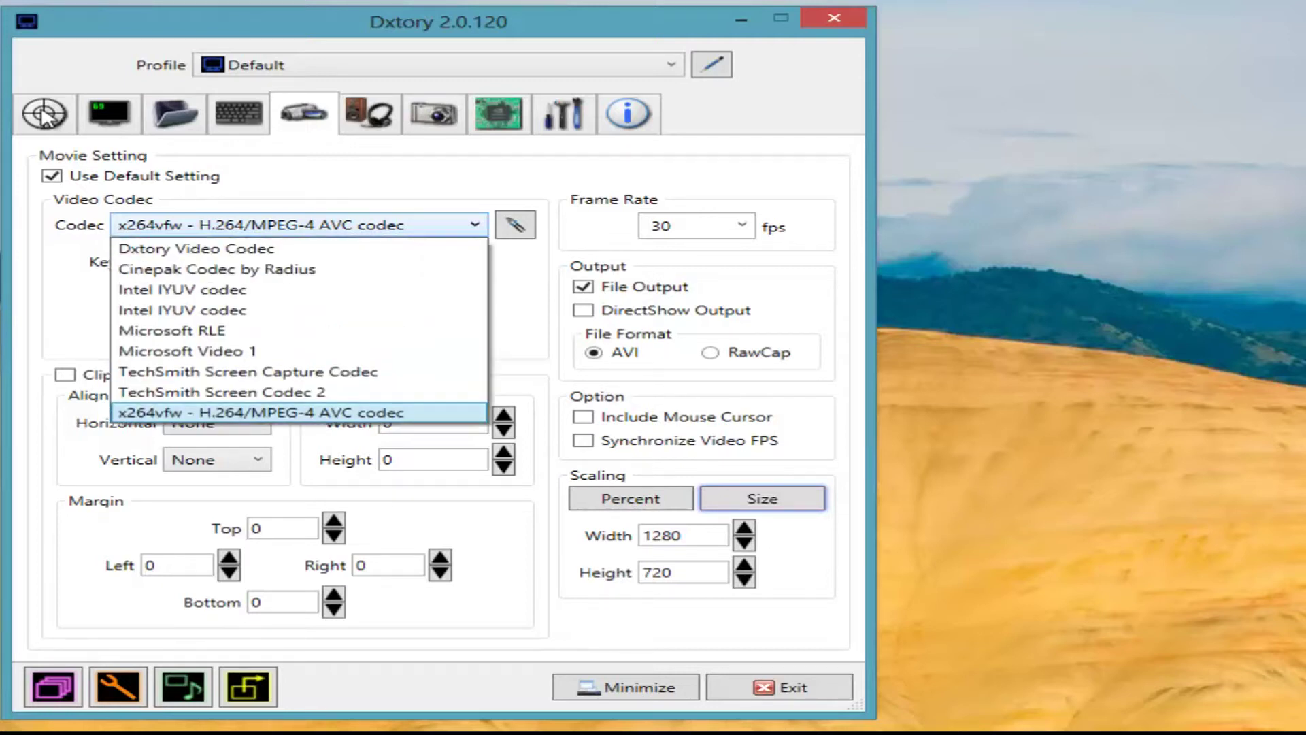
pyautogui.press('Home')
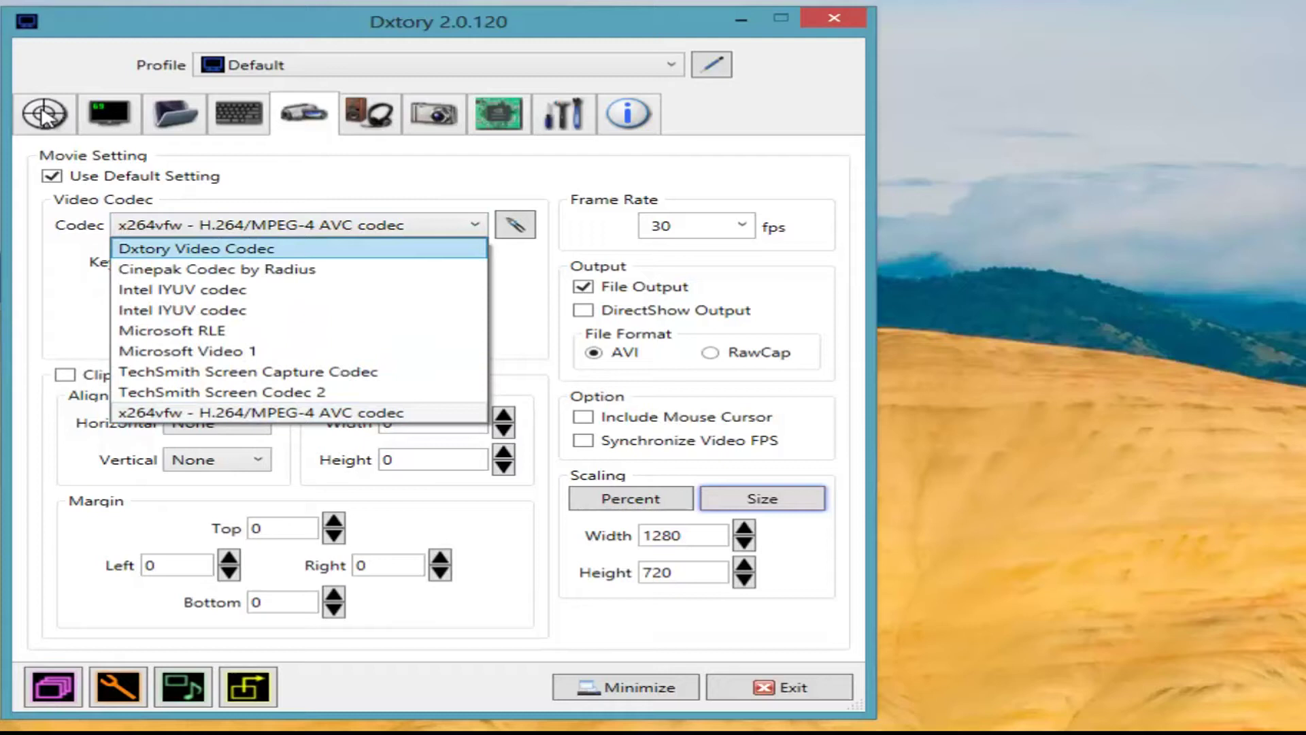
pyautogui.press('Return')
pyautogui.press('space')
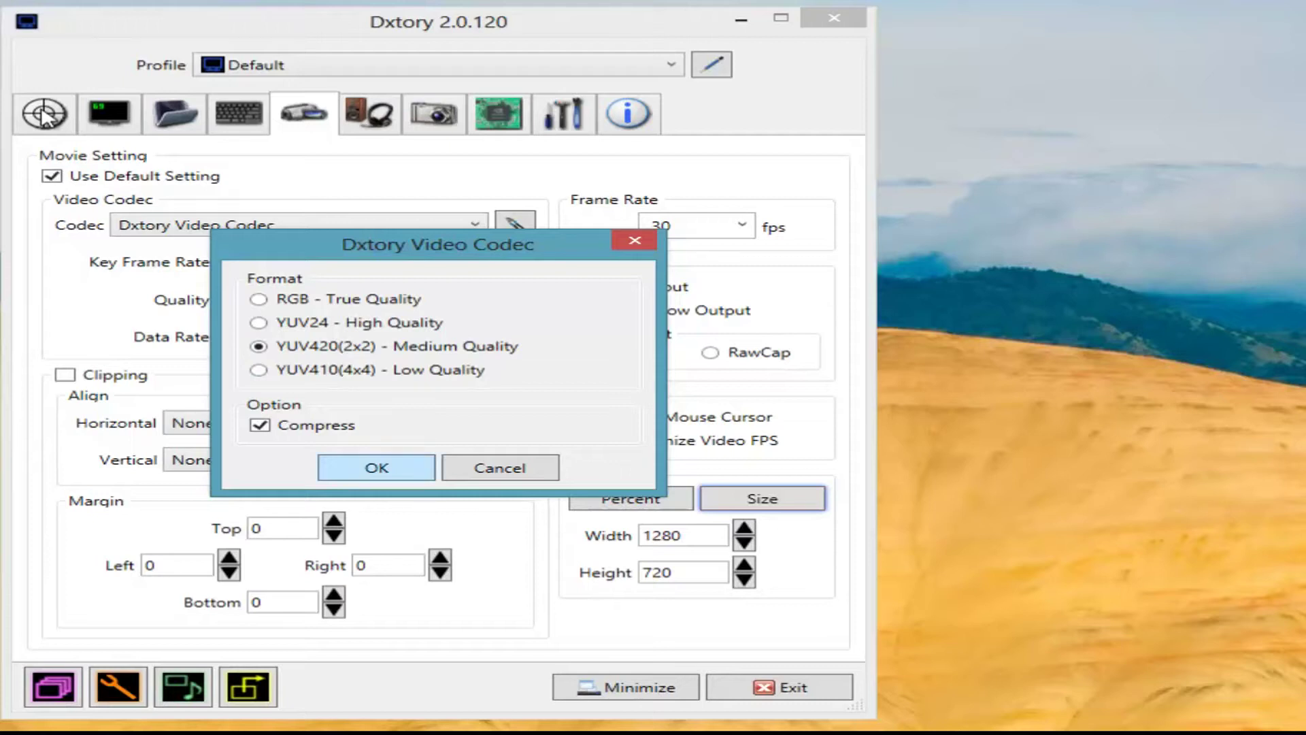
pyautogui.press('Return')
# Switch the video codec back to x264vfw
pyautogui.hotkey('shift', 'Tab')
pyautogui.hotkey('alt', 'Down')
pyautogui.press('Down')
pyautogui.press('Down')
pyautogui.press('Down')
pyautogui.press('Down')
pyautogui.press('Down')
pyautogui.press('Down')
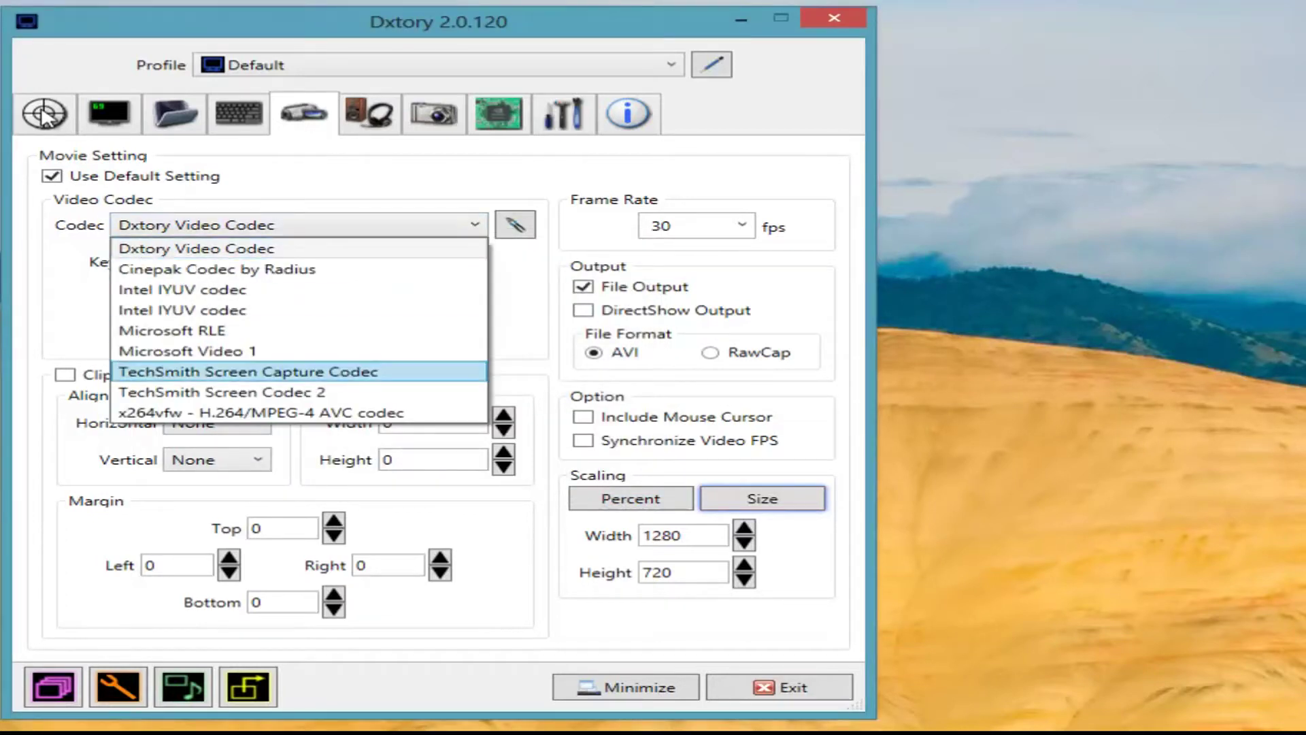
pyautogui.press('Down')
pyautogui.press('Down')
pyautogui.press('Return')
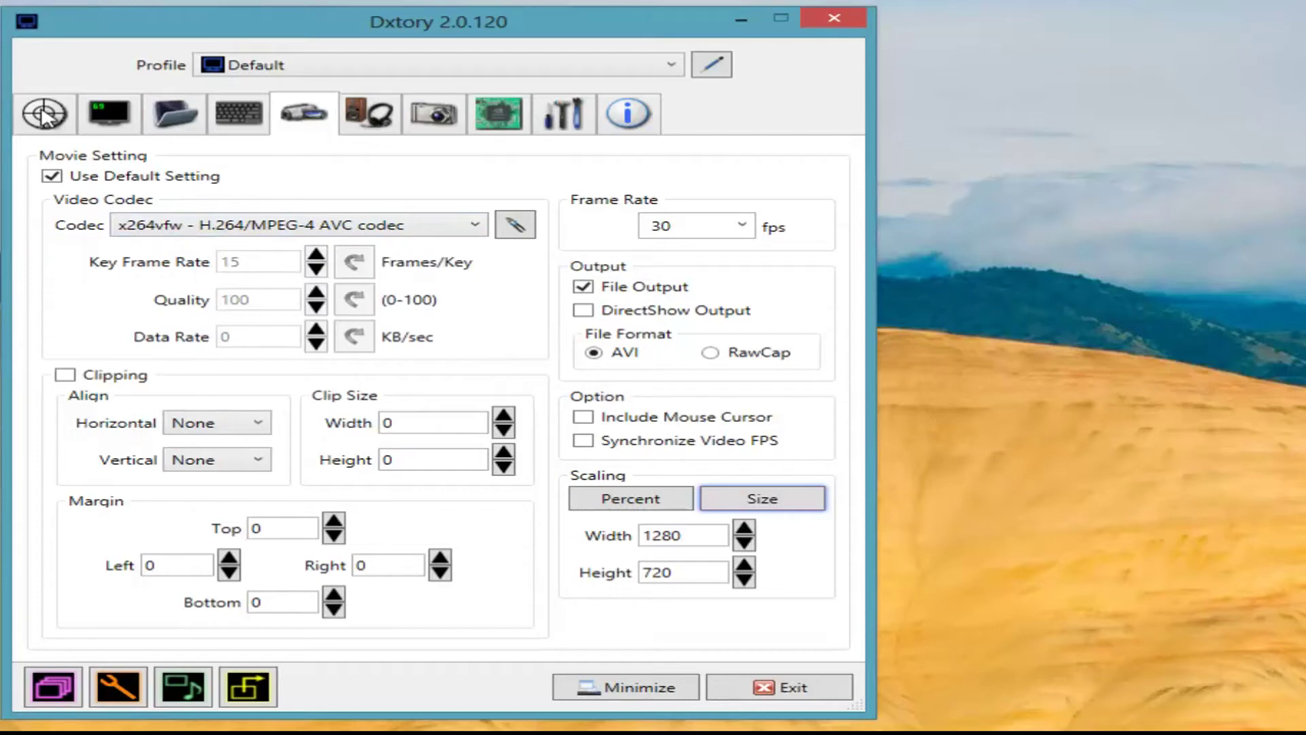
# Configure x264vfw with Ultrafast preset, Fast Decode and Zero Latency, CRF ratefactor 15.0
pyautogui.press('Tab')
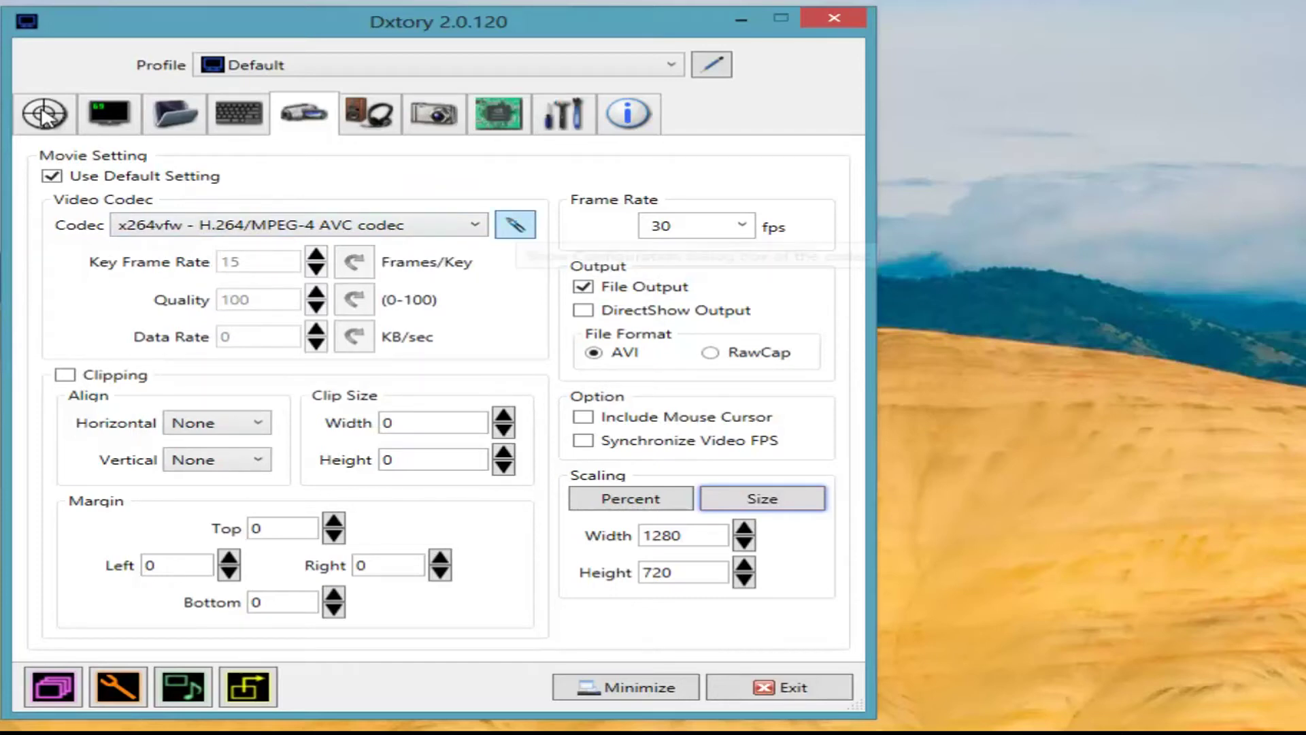
pyautogui.press('Return')
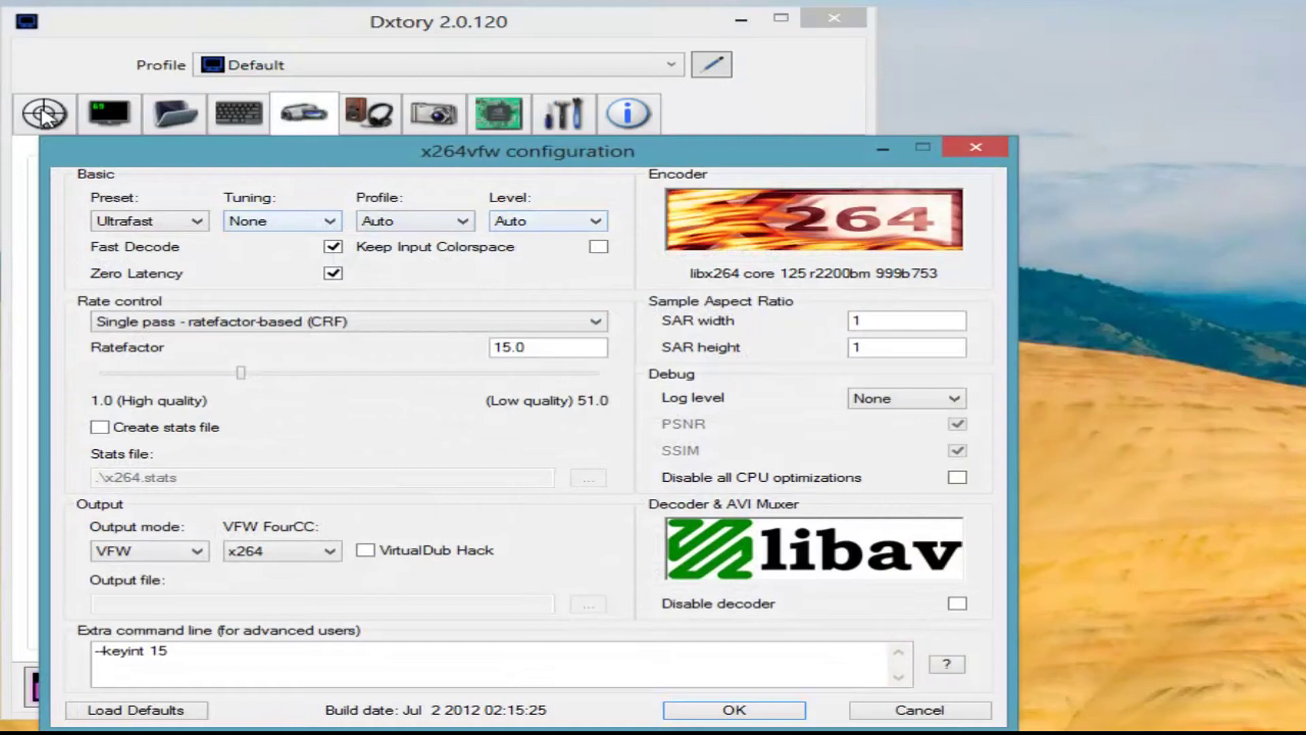
pyautogui.hotkey('alt', 'Down')
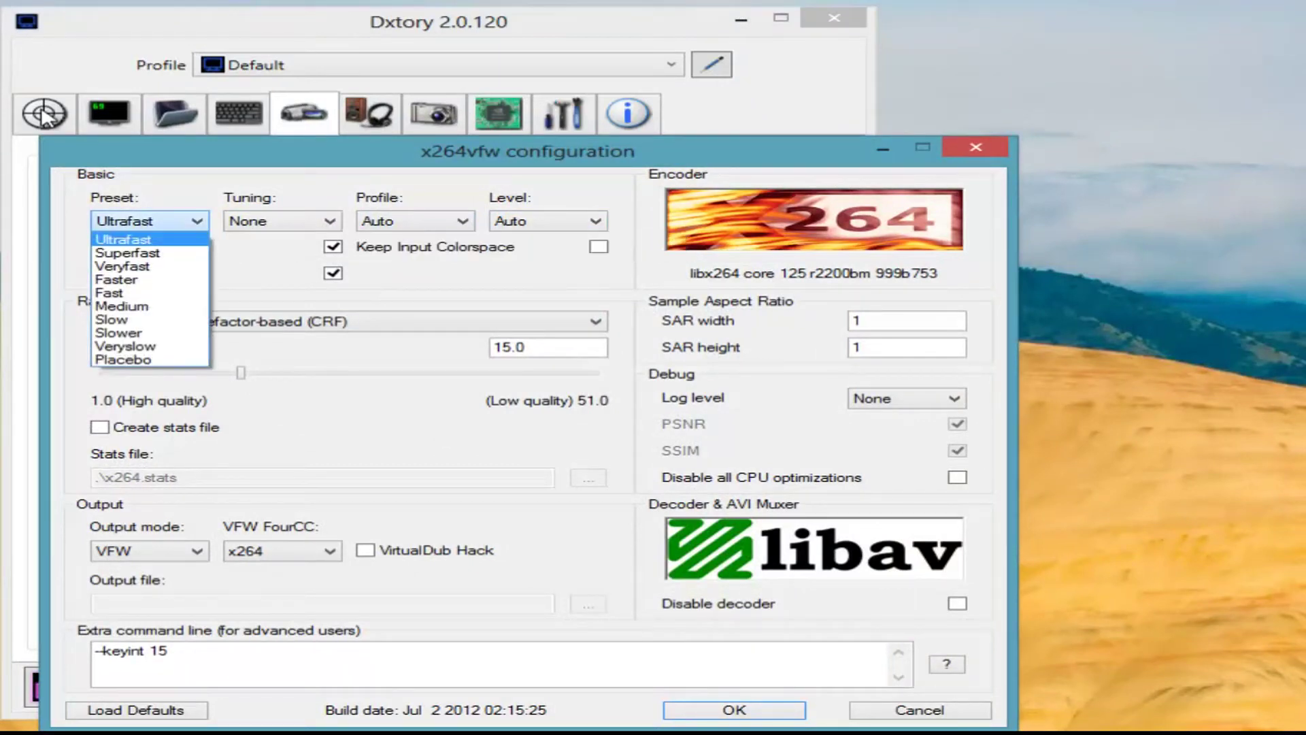
pyautogui.press('Return')
pyautogui.press('Tab')
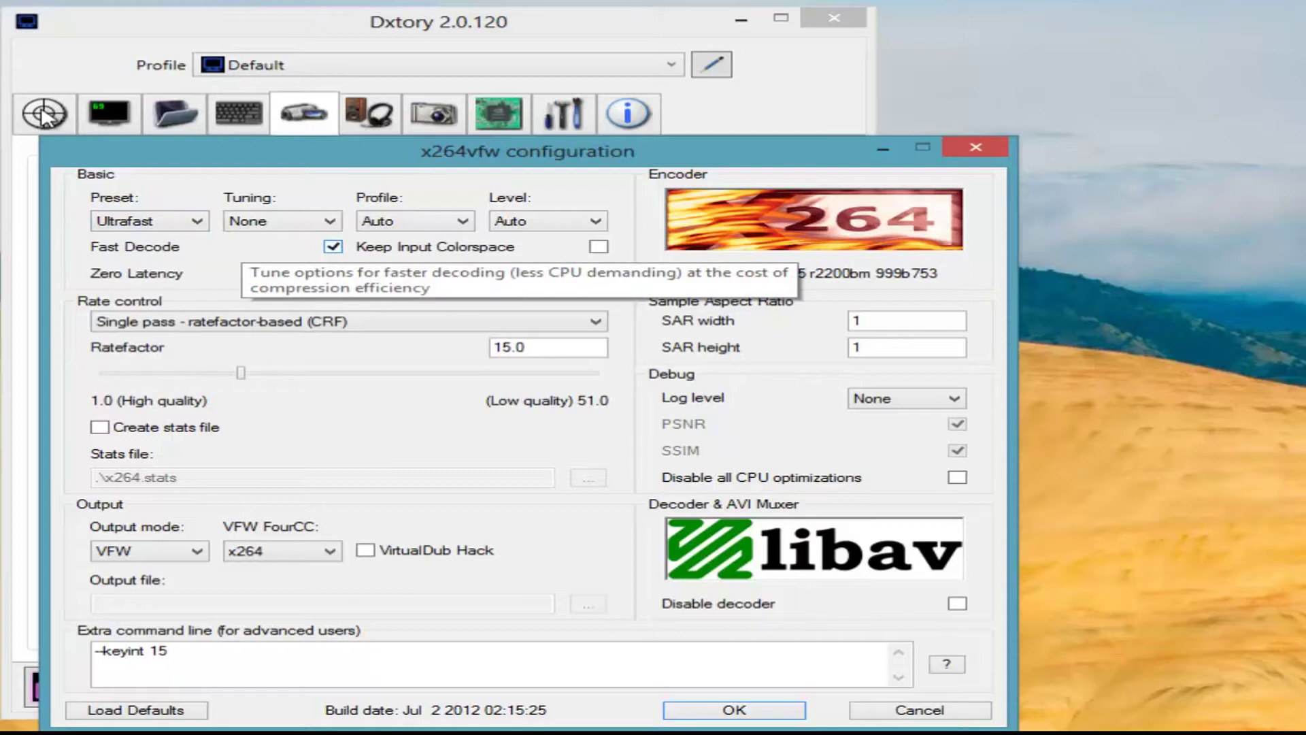
pyautogui.press('Tab')
pyautogui.press('space')
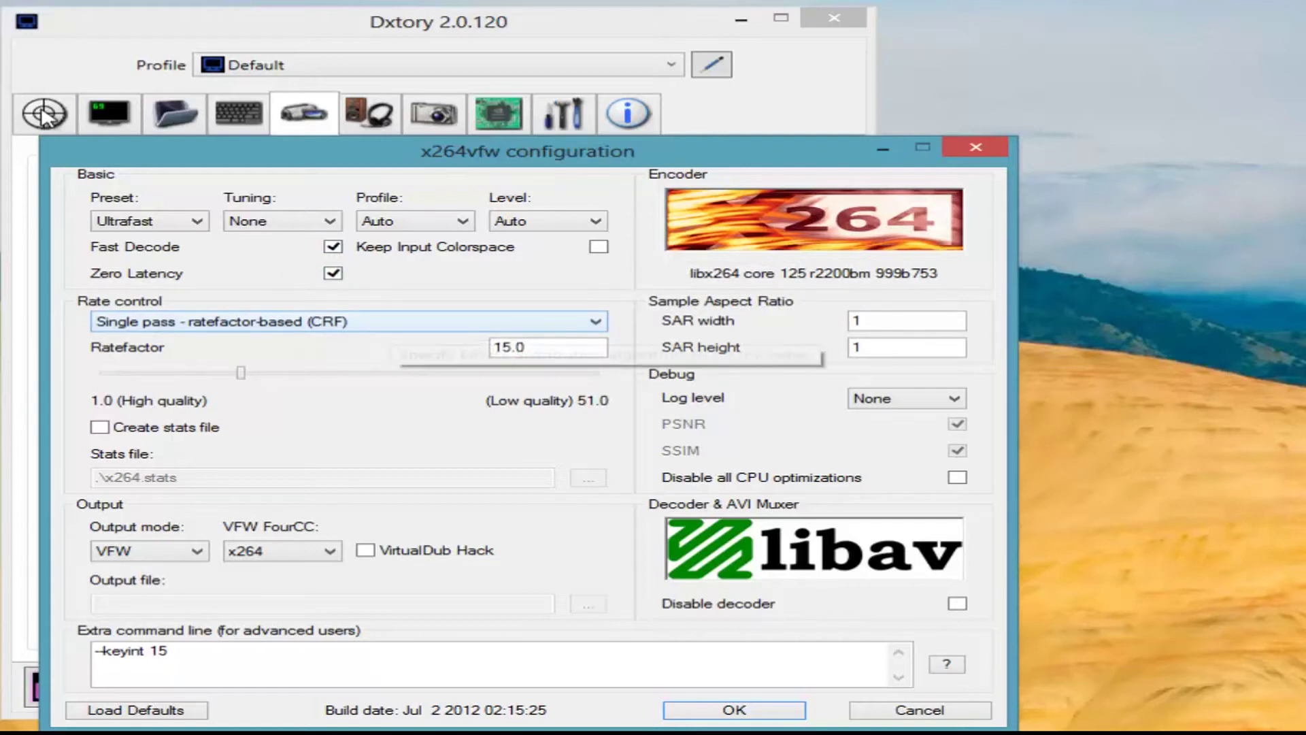
pyautogui.press('Tab')
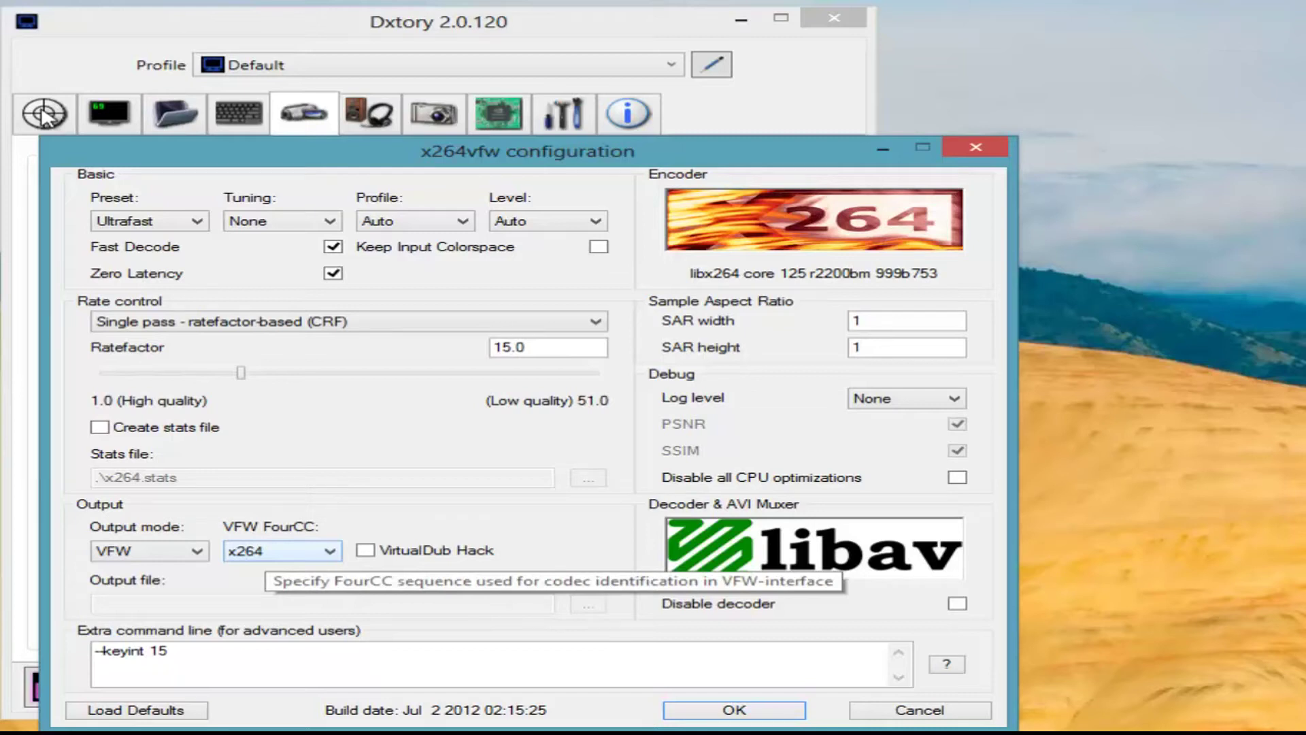
# Keep x264 FourCC and '--keyint 15' extra command line, then close the x264vfw configuration
pyautogui.click(255, 544)
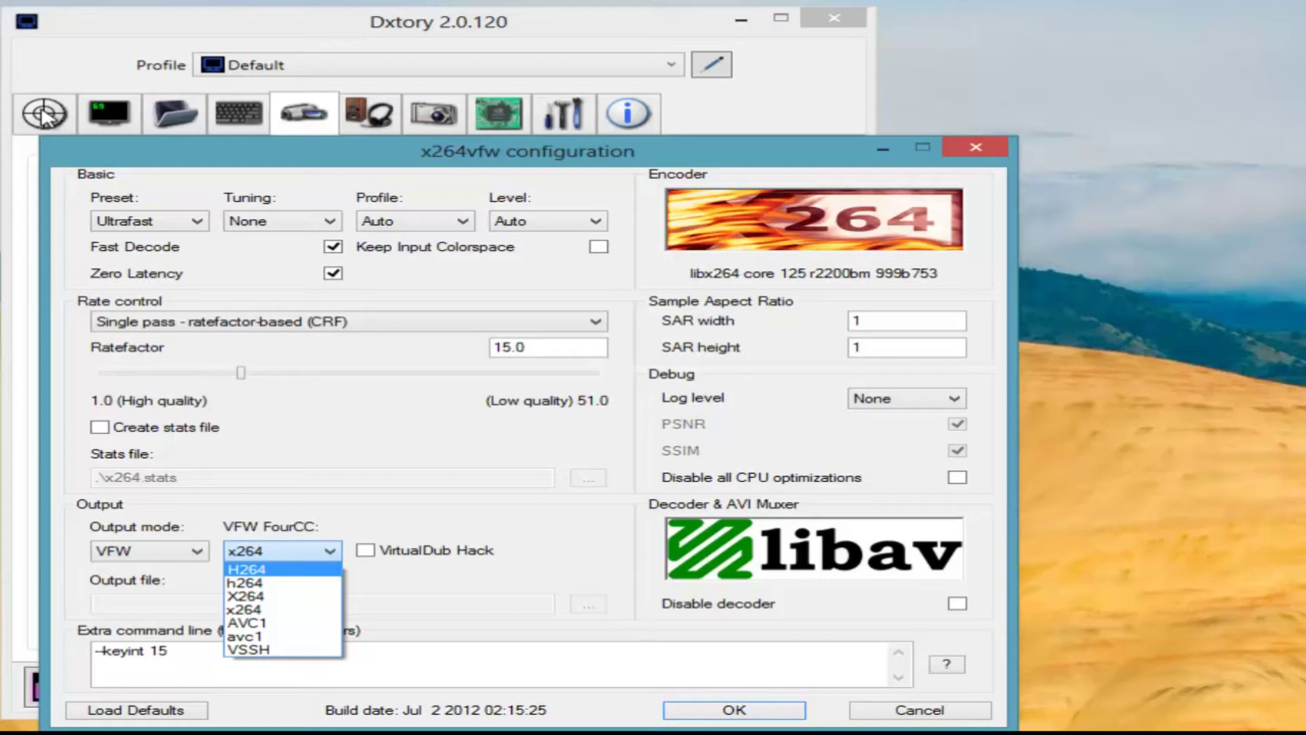
pyautogui.click(243, 609)
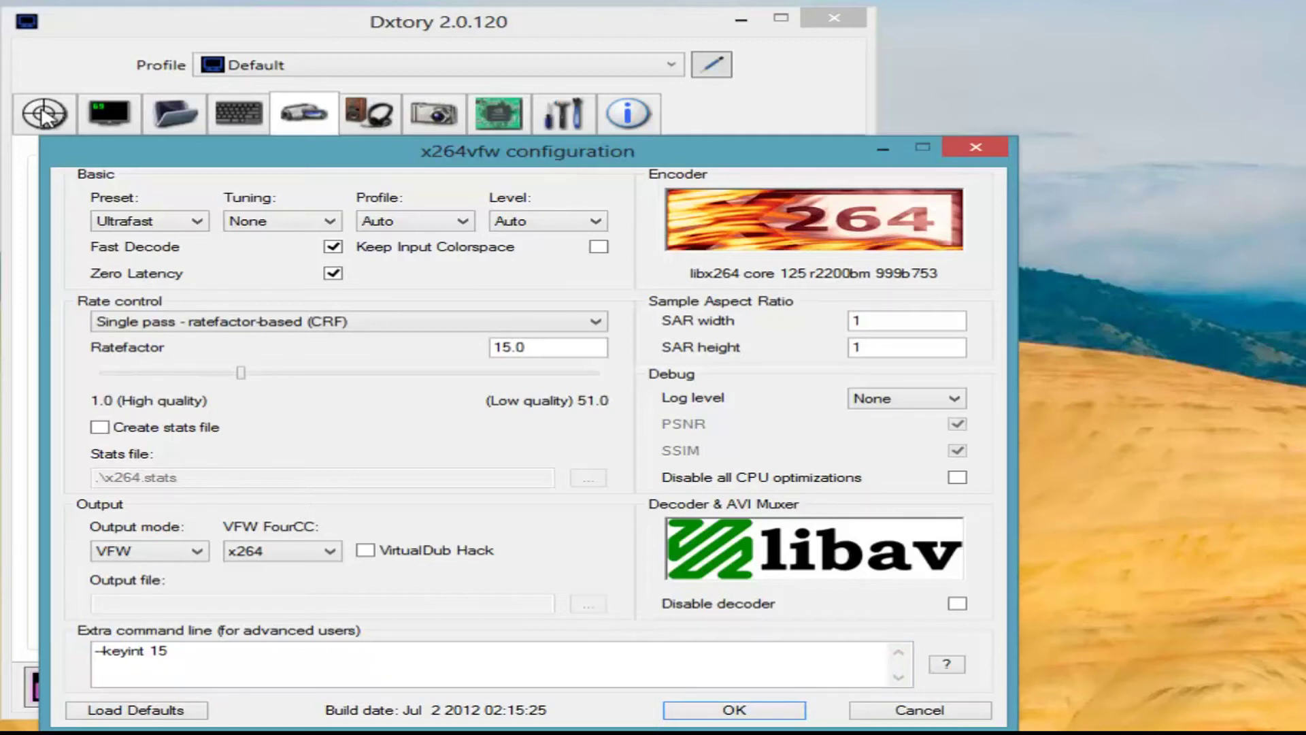
pyautogui.moveTo(170, 651); pyautogui.dragTo(95, 651)
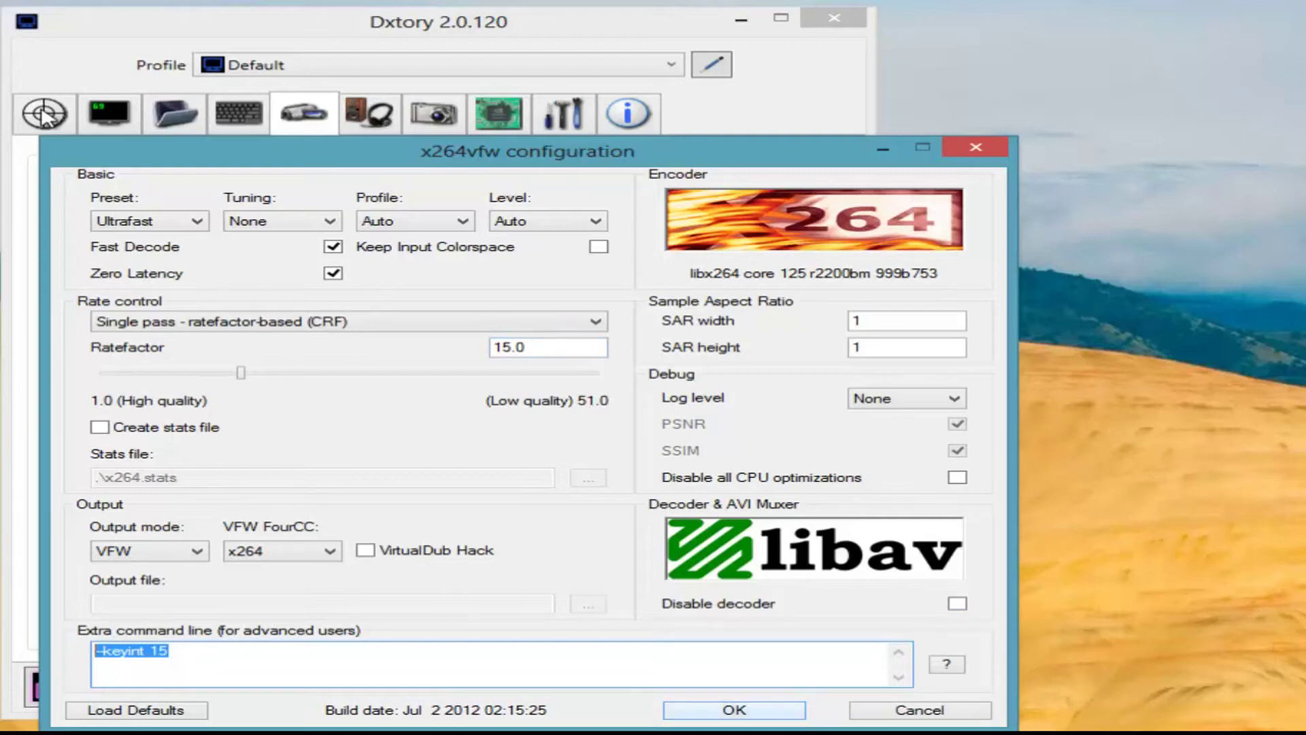
pyautogui.press('Return')
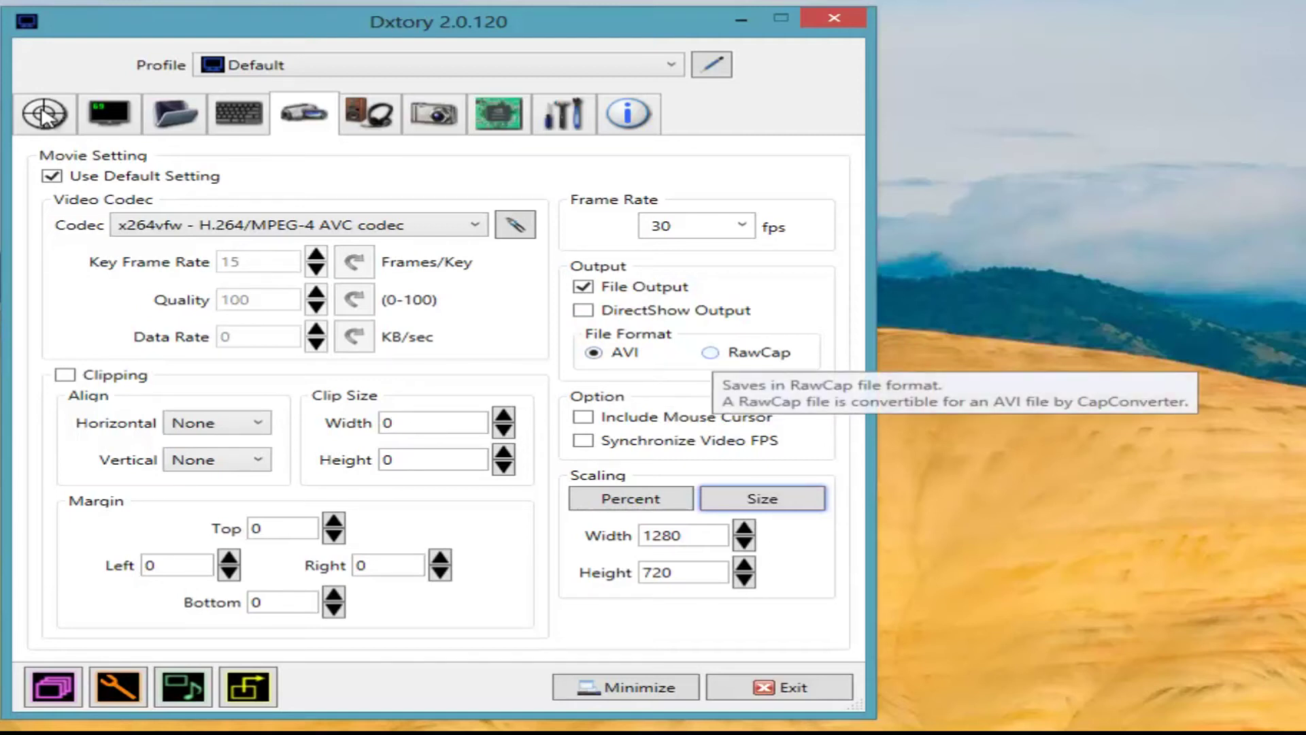
# Show the Folder settings listing E:\capture and F:\capture
pyautogui.click(175, 114)
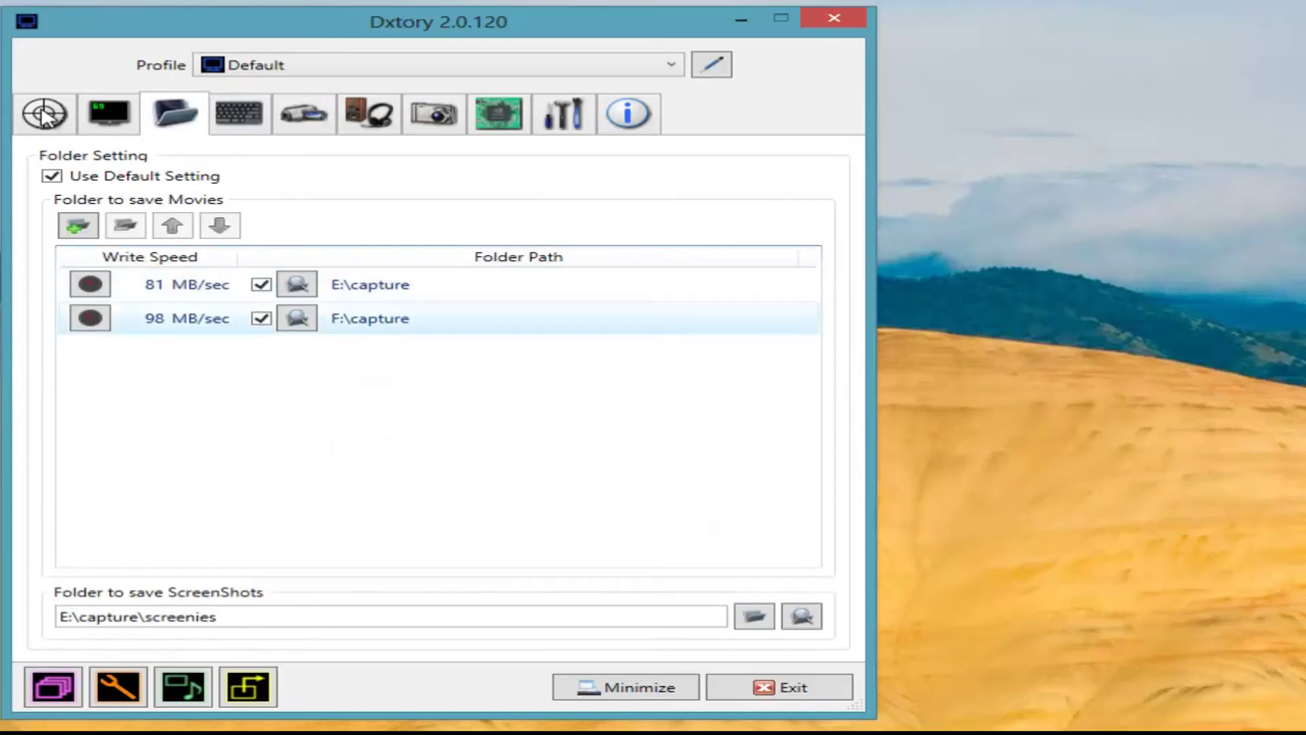
# Review the E:\capture and F:\capture folder entries, then go to the Audio settings
pyautogui.click(304, 114)
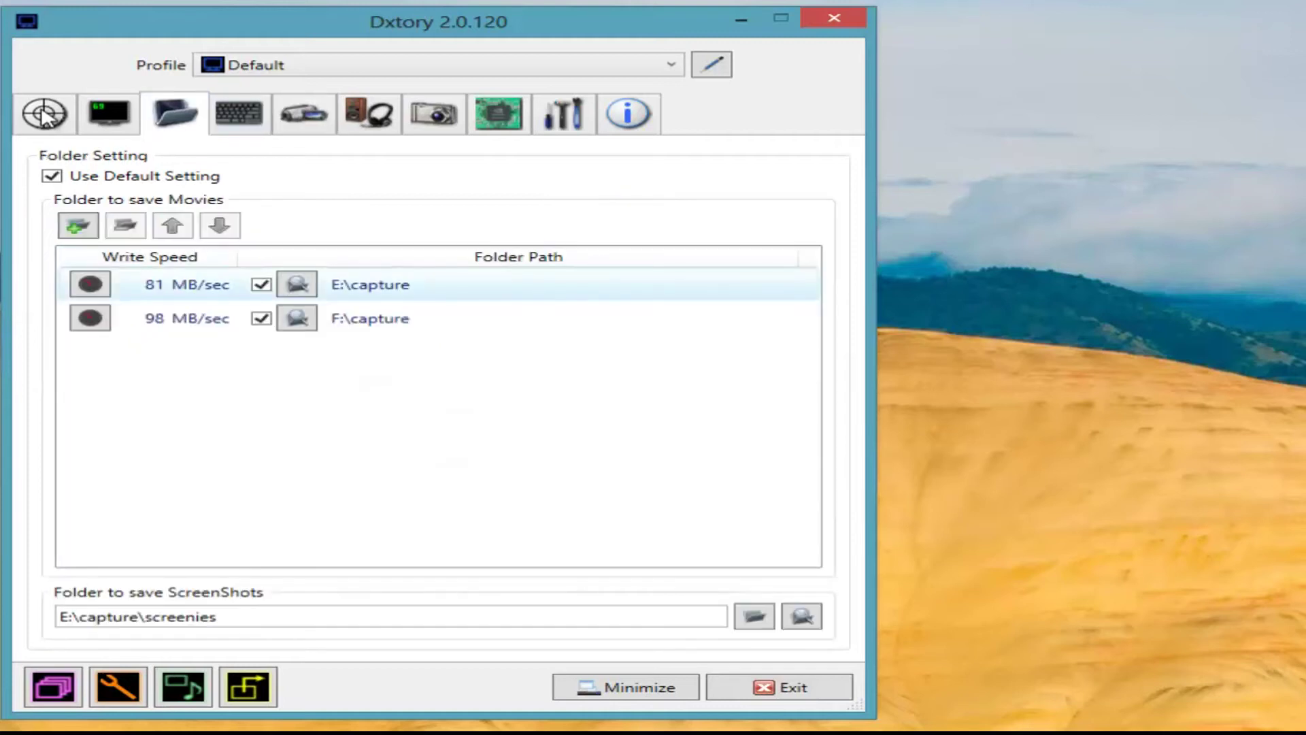
pyautogui.press('Down')
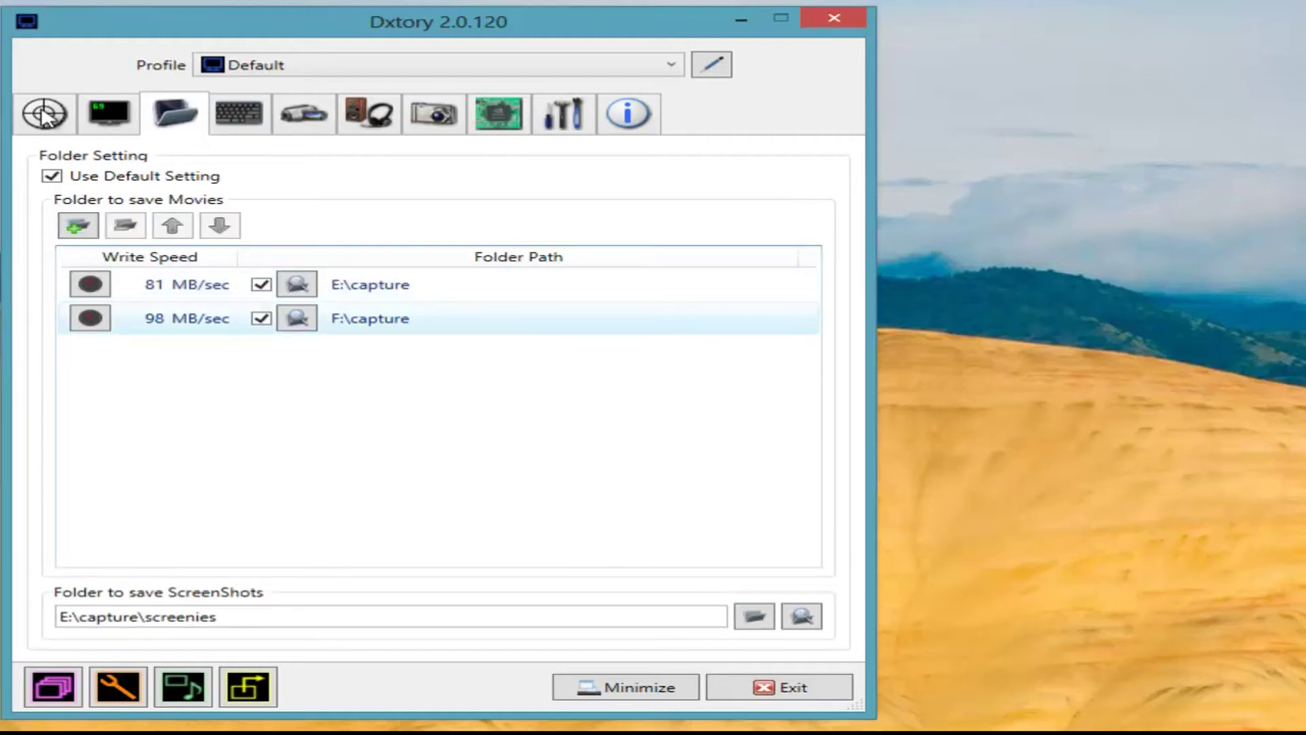
pyautogui.press('Up')
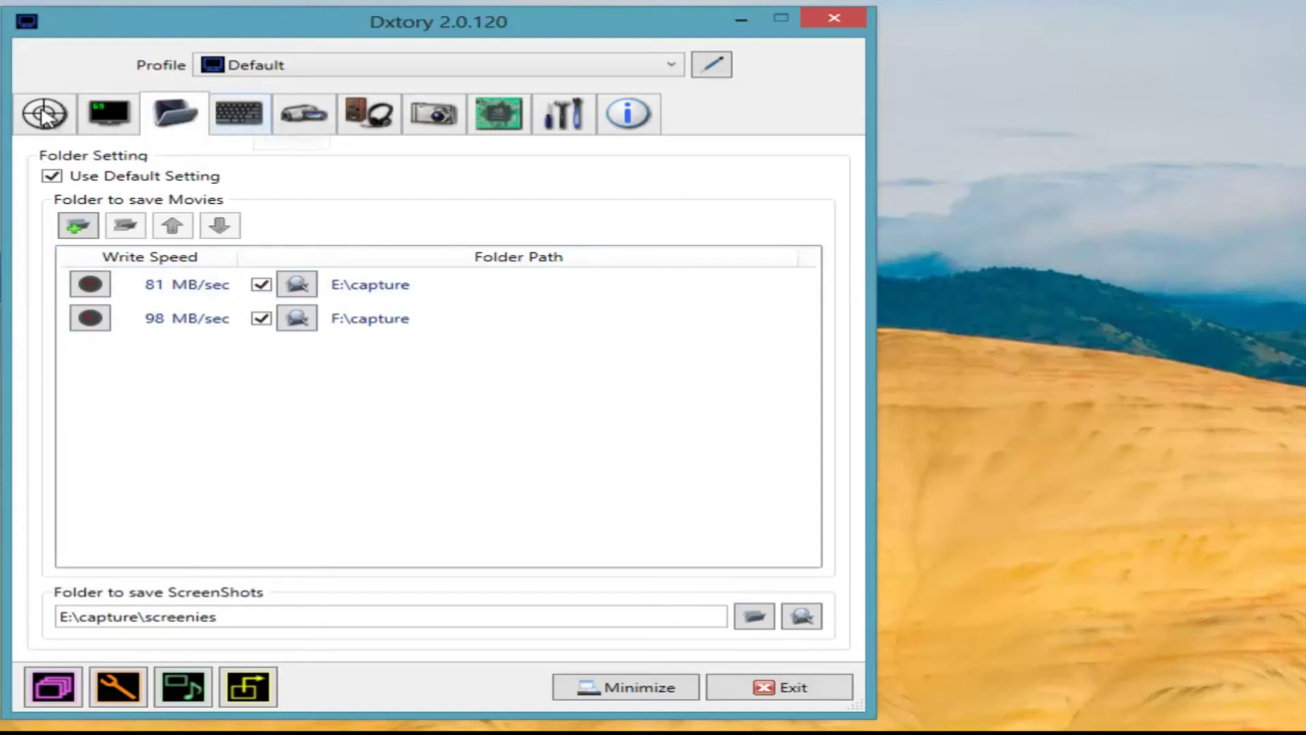
pyautogui.hotkey('ctrl', 'Tab')
pyautogui.hotkey('ctrl', 'Tab')
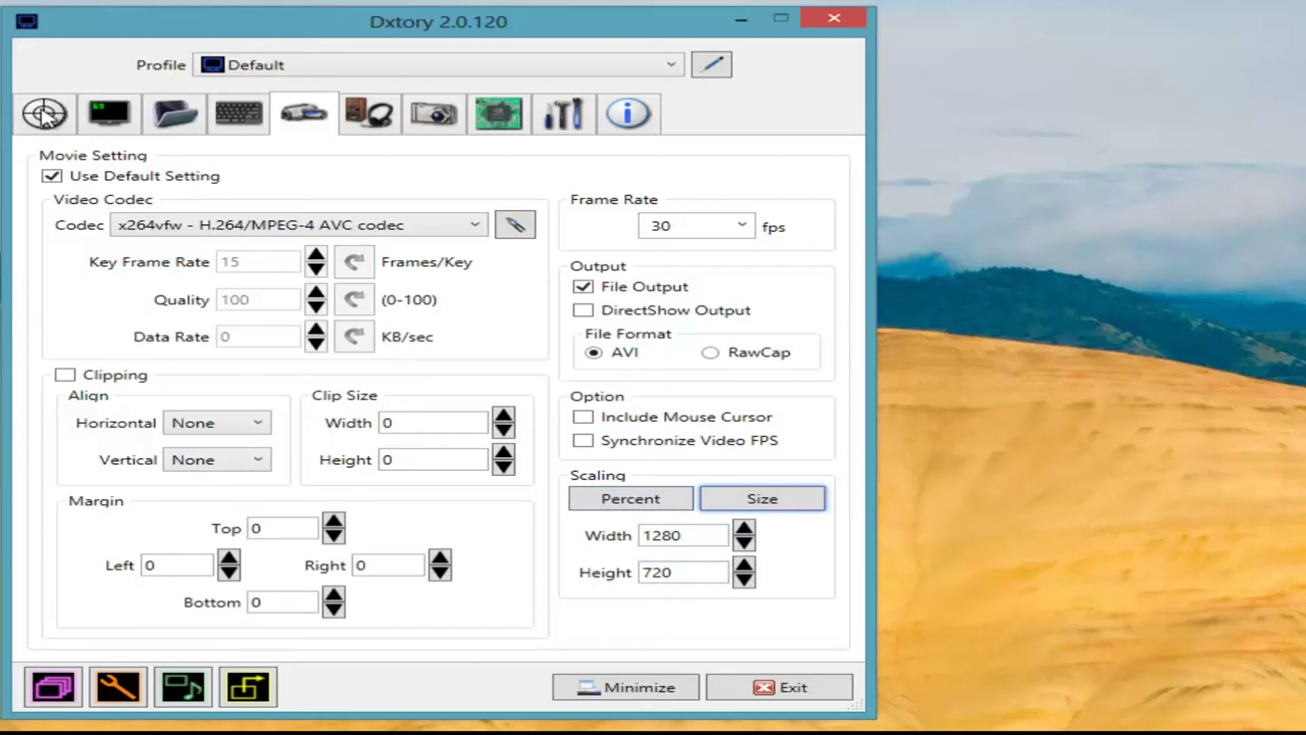
pyautogui.click(369, 113)
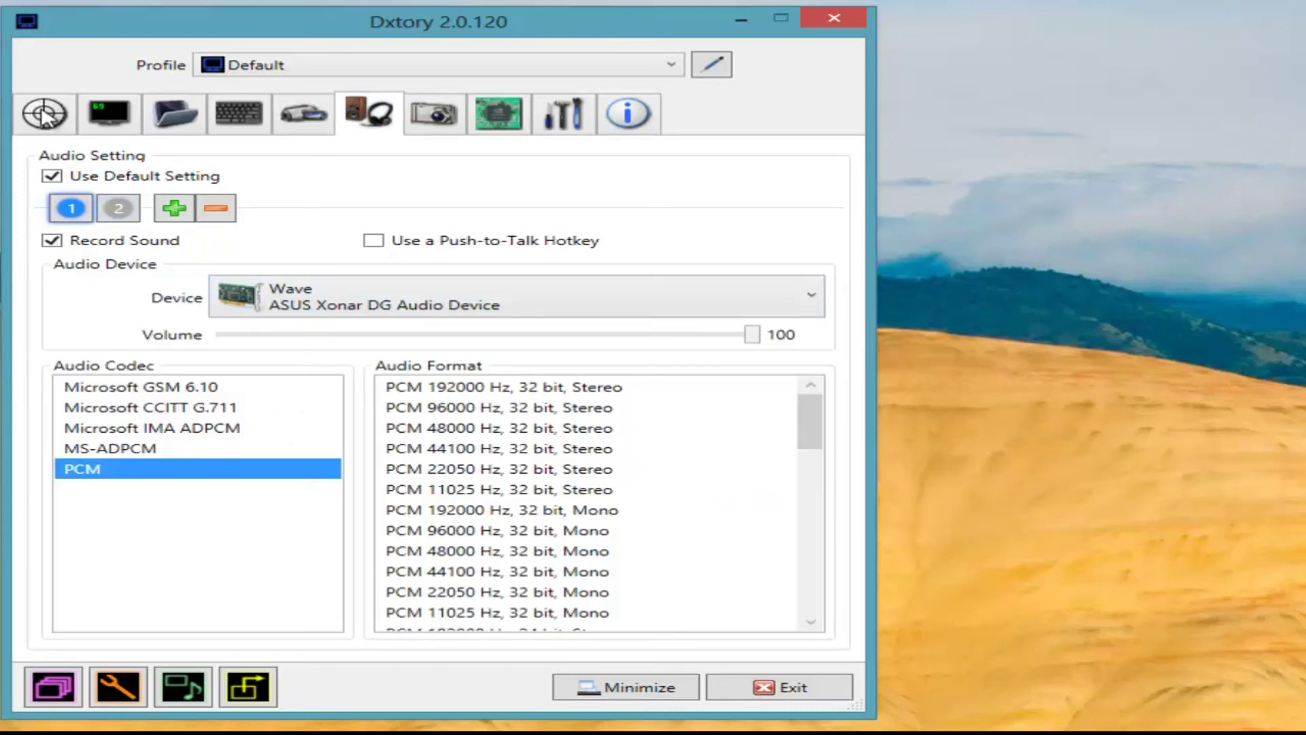
# Keep Wave as the track 1 recording device, then move via ScreenShot to the Advanced settings
pyautogui.click(517, 295)
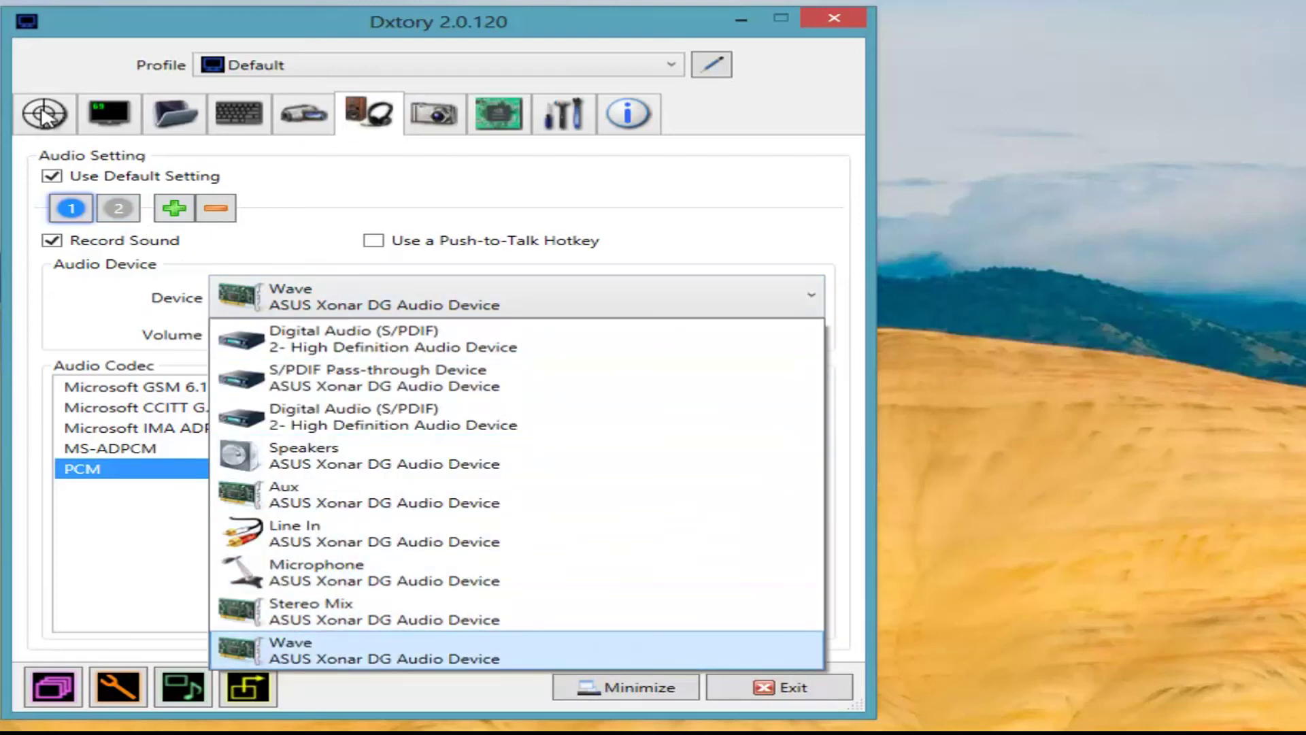
pyautogui.press('Escape')
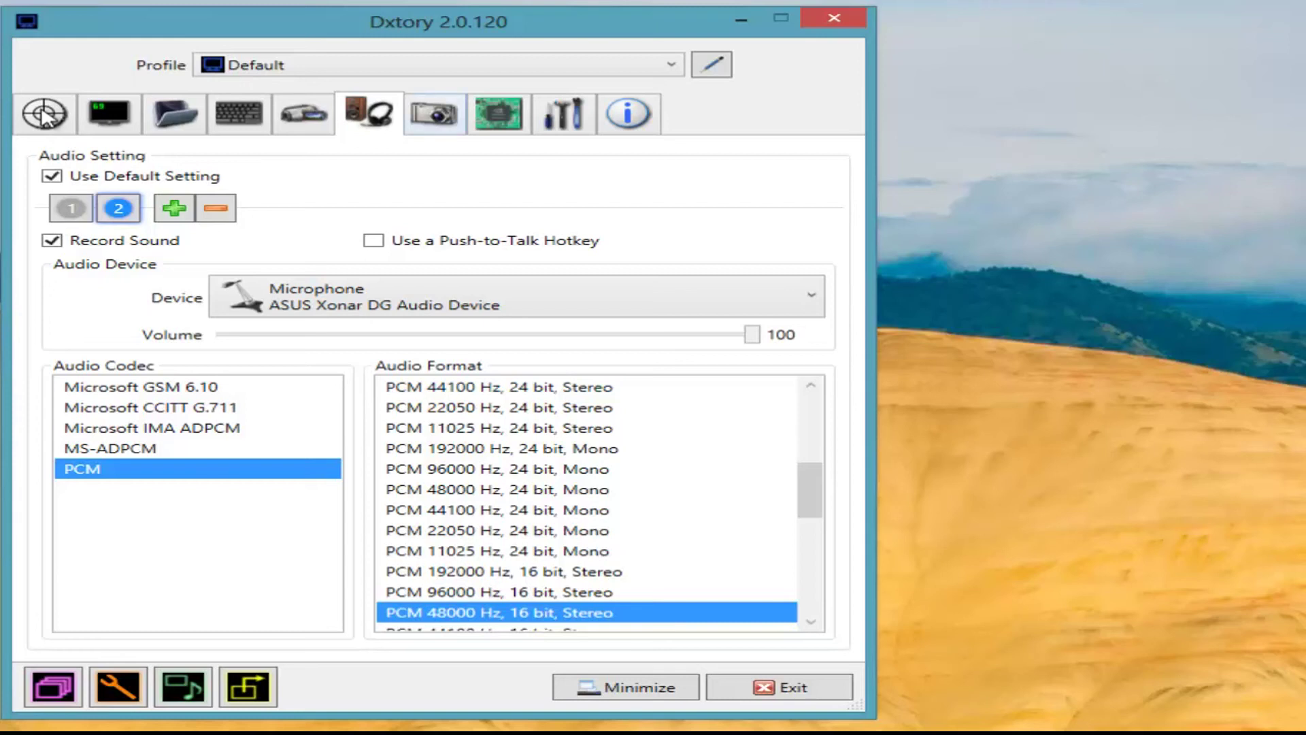
pyautogui.hotkey('ctrl', 'Tab')
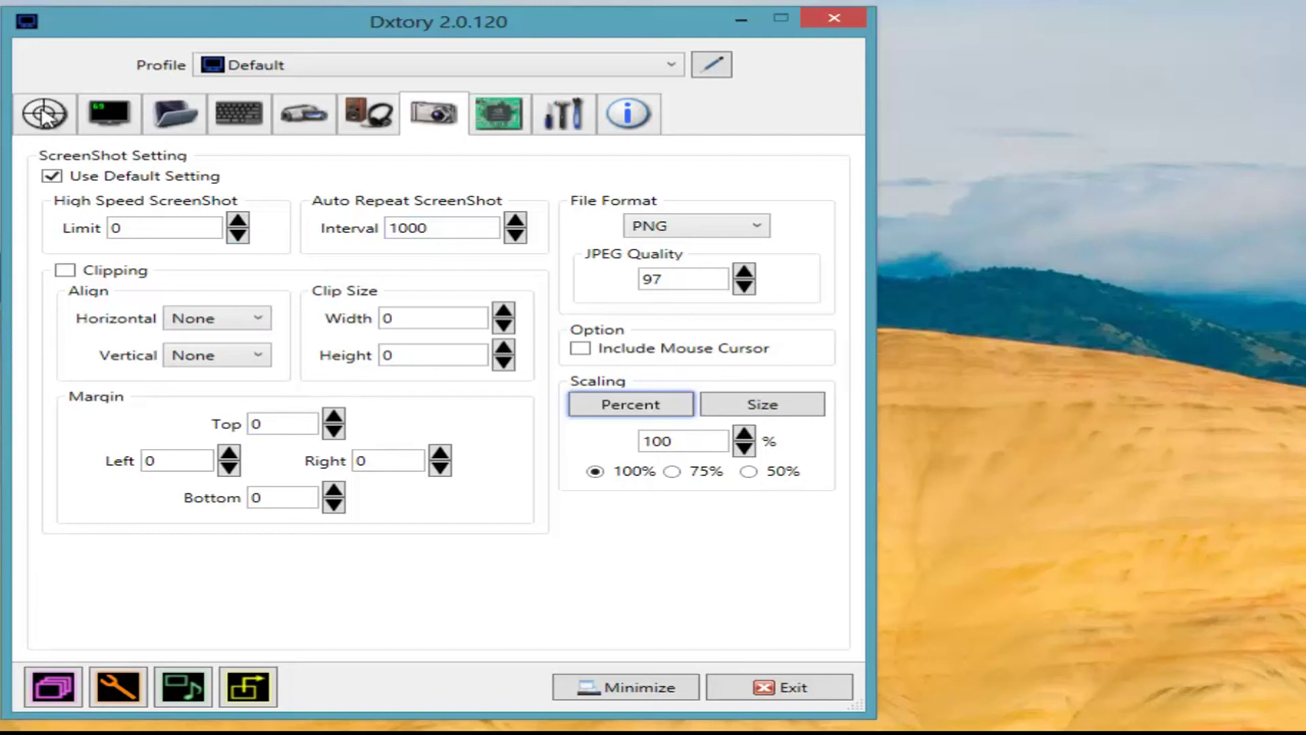
pyautogui.hotkey('ctrl', 'Tab')
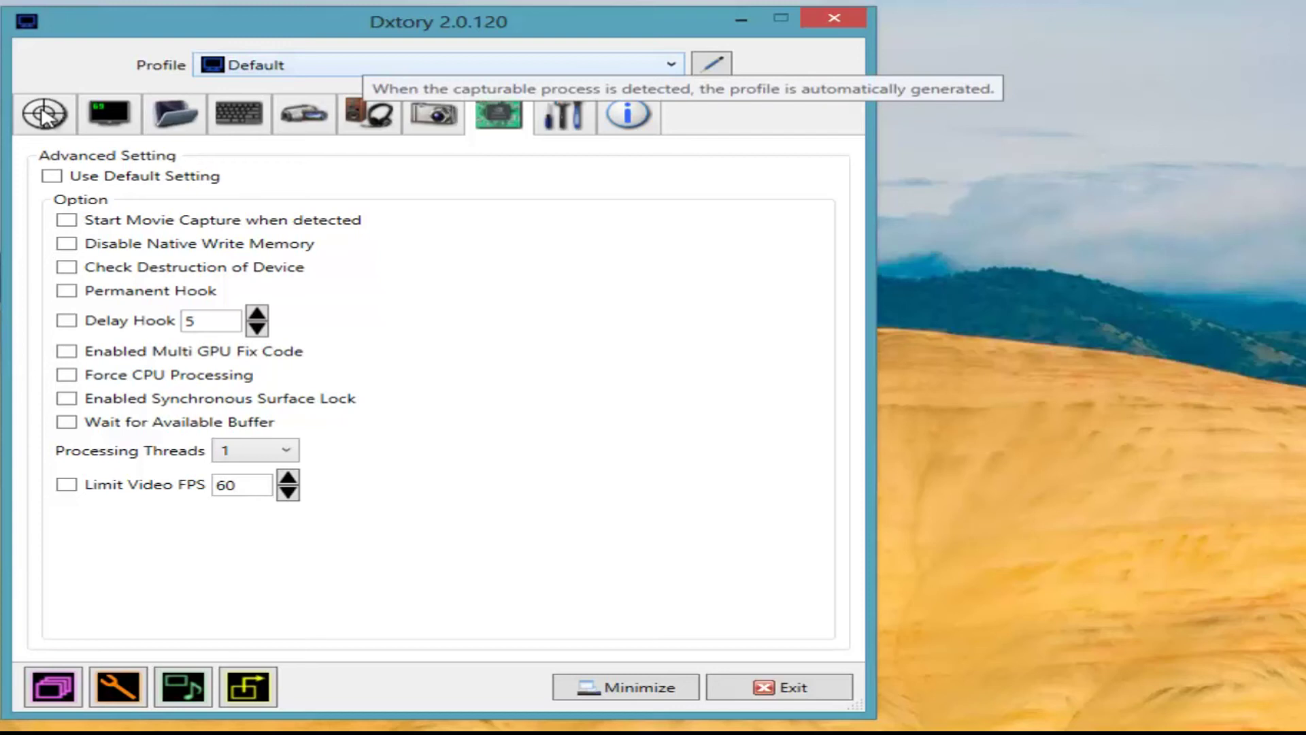
# Switch to the Battlefield 3 profile, enable auto capture on detection, and keep one processing thread
pyautogui.click(367, 64)
pyautogui.click(304, 102)
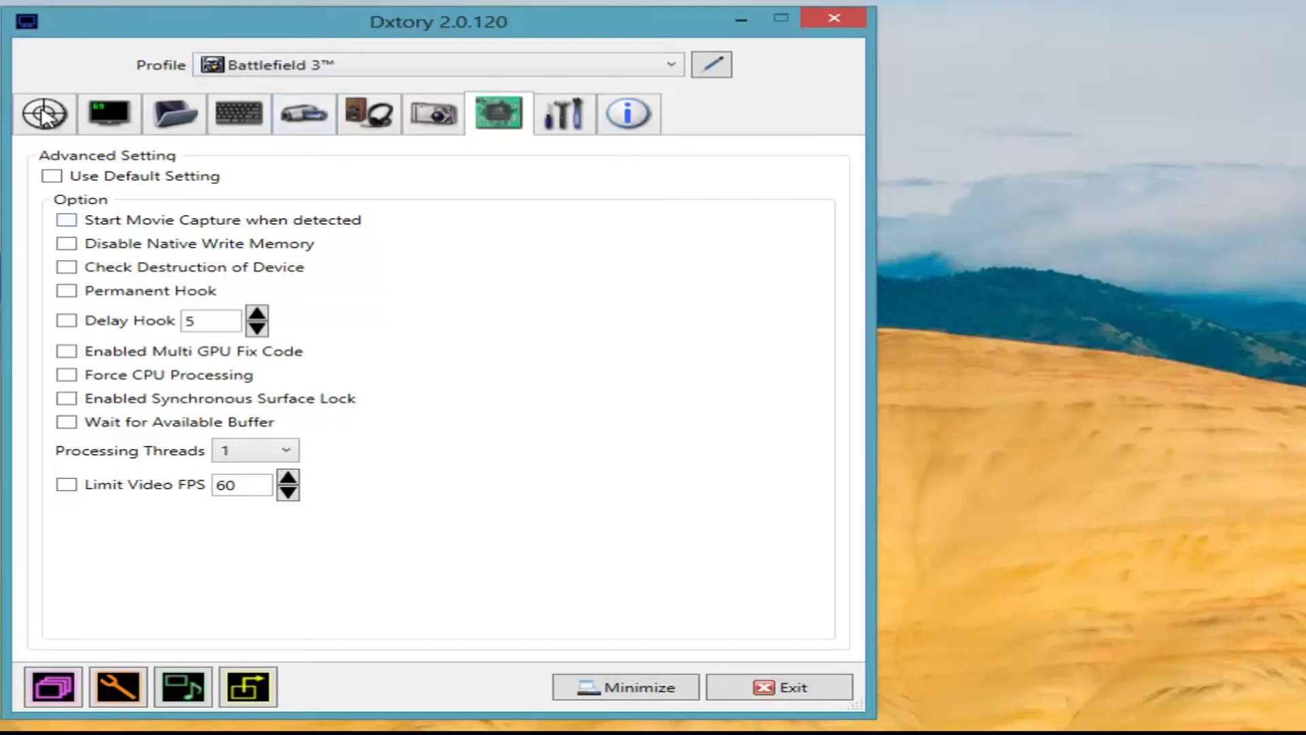
pyautogui.click(66, 219)
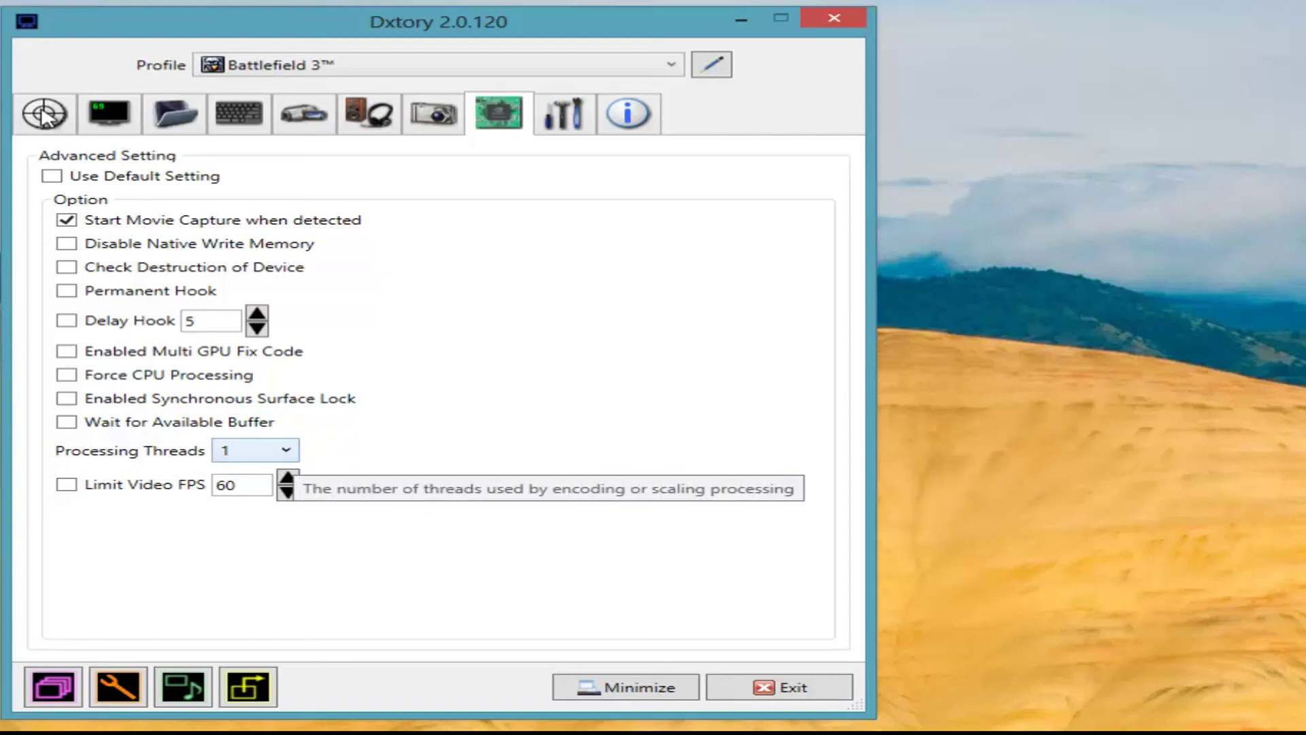
pyautogui.click(272, 450)
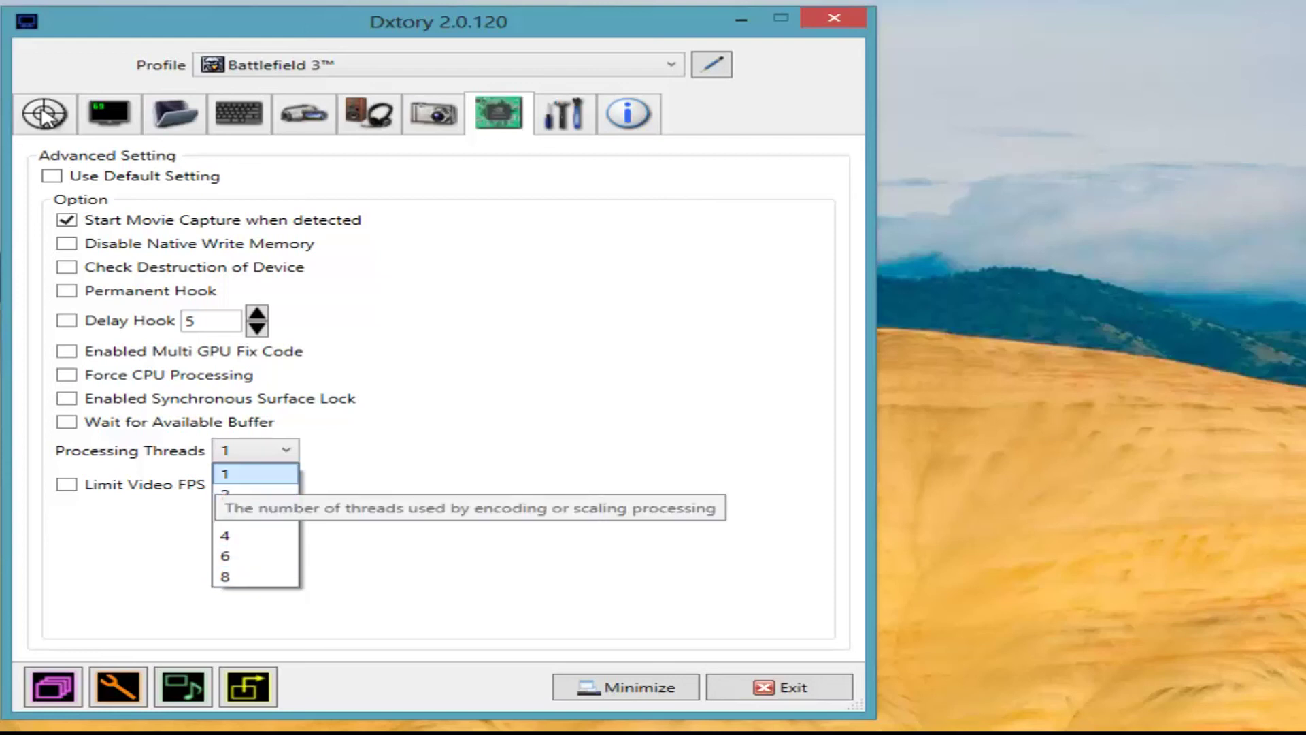
pyautogui.press('Return')
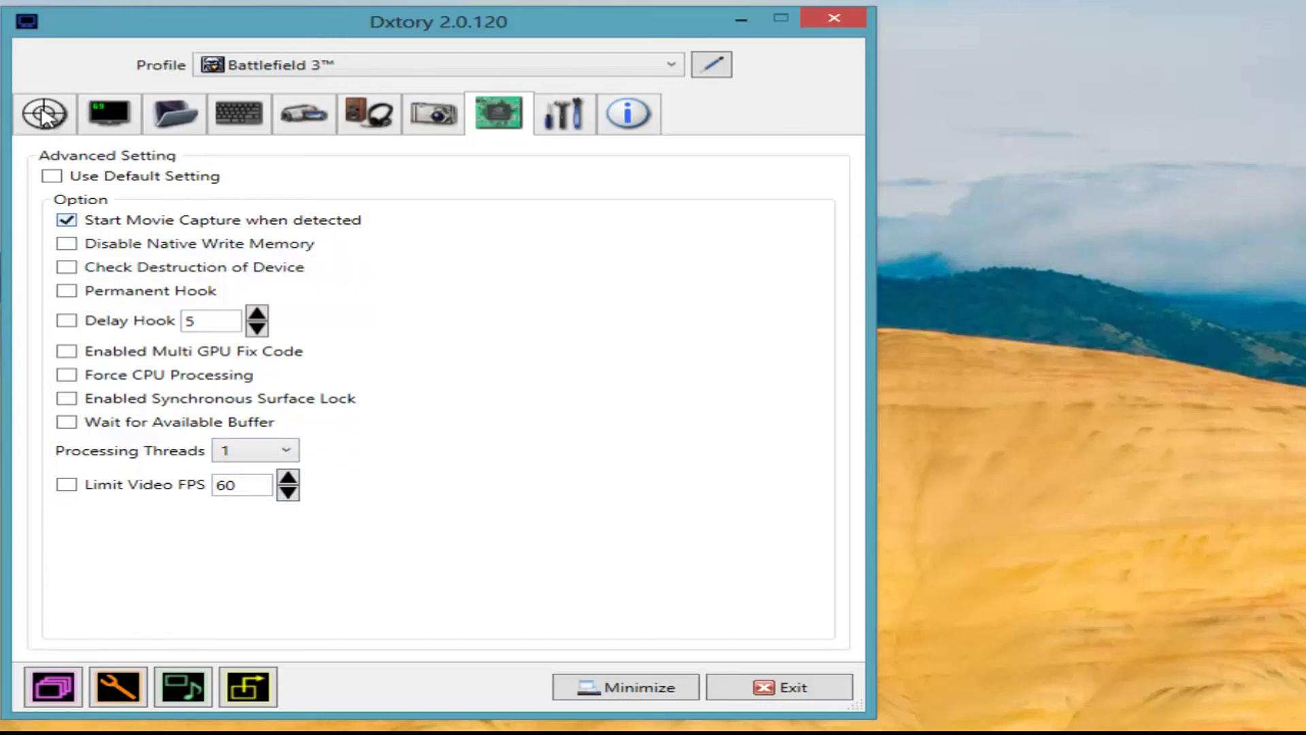
# Turn auto capture back off, return to the Default profile, and show its global settings
pyautogui.click(66, 220)
pyautogui.hotkey('alt', 'Down')
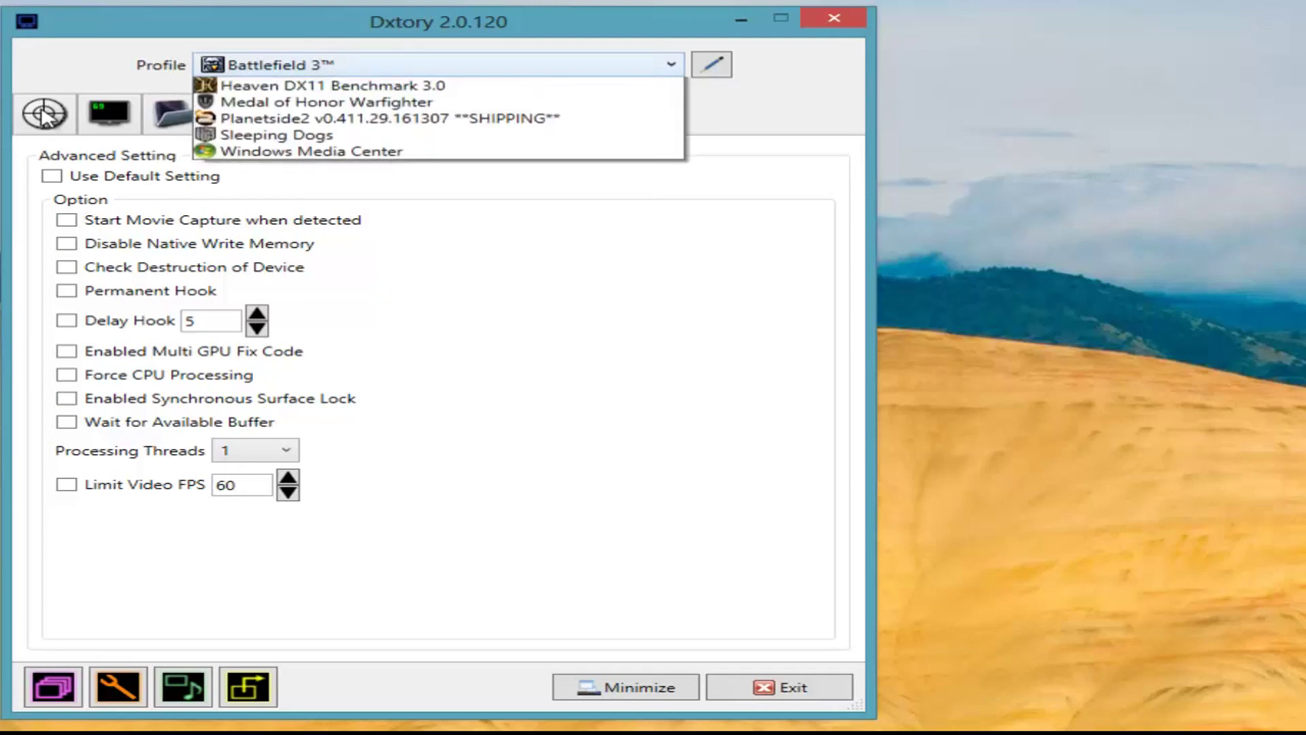
pyautogui.press('Up')
pyautogui.press('Return')
pyautogui.hotkey('ctrl', 'Tab')
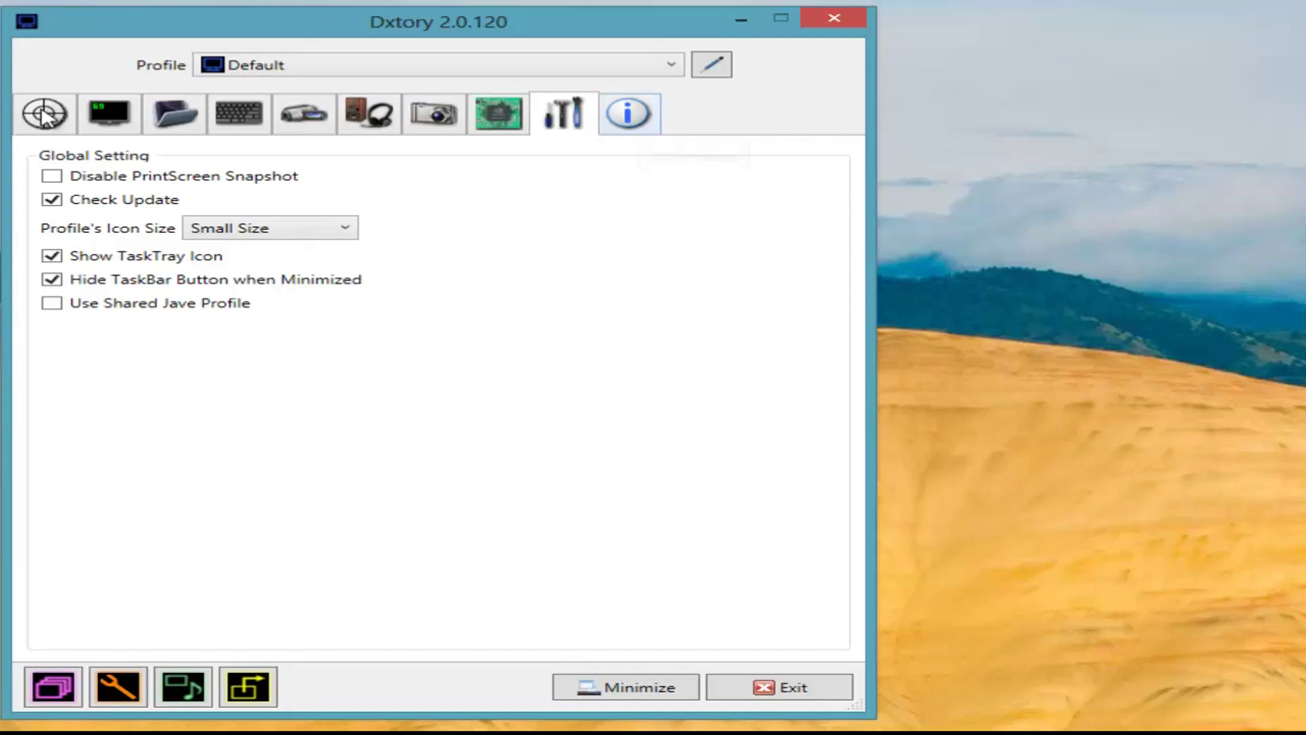
# Show the about page with the Registered licence status and Unlimited expiry
pyautogui.hotkey('ctrl', 'Tab')
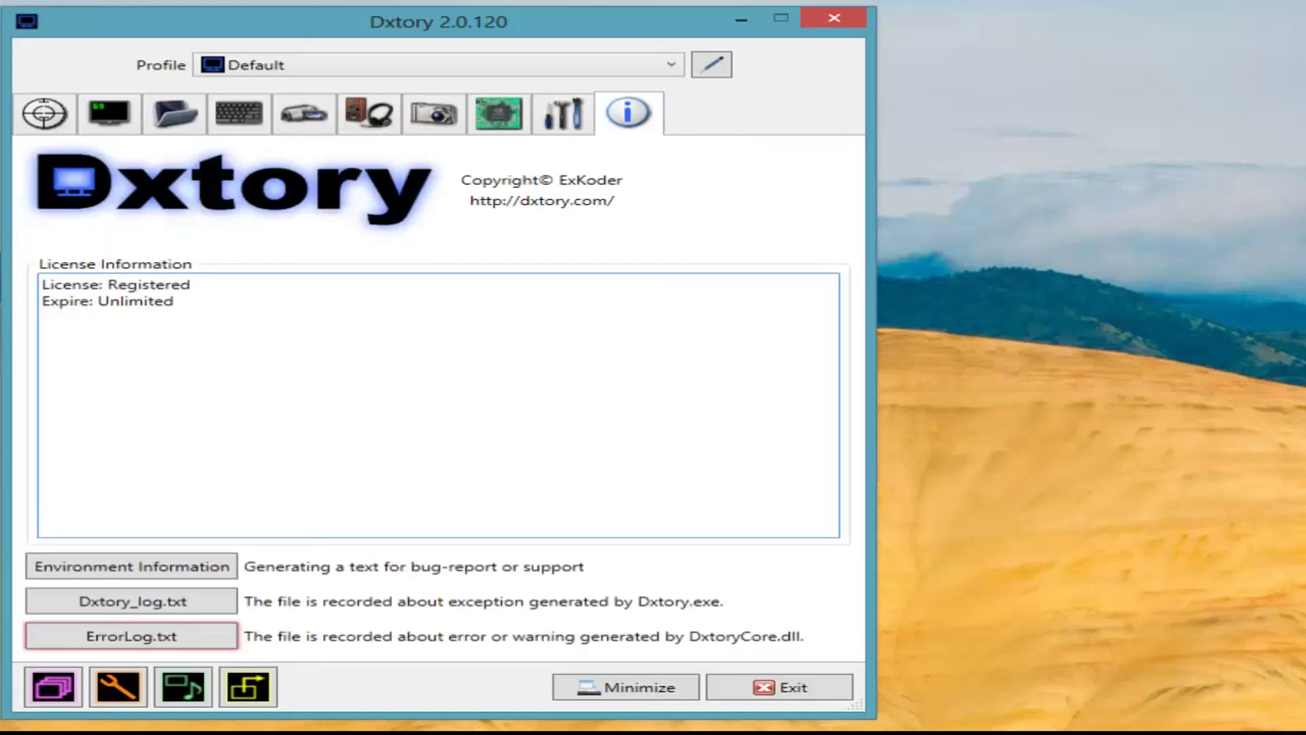